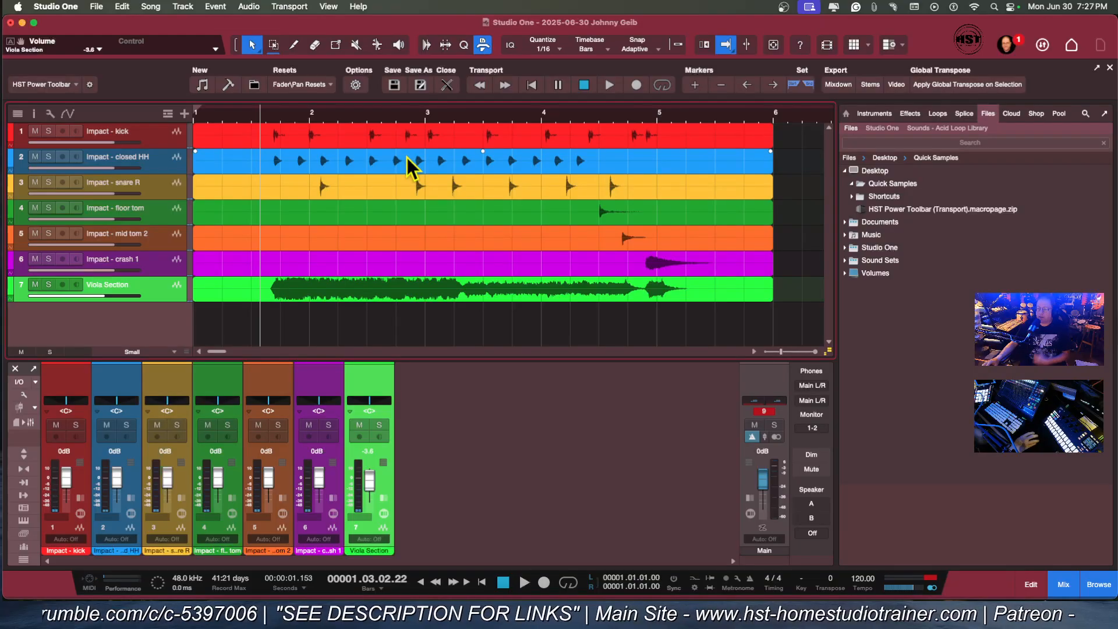
Shrink the song window to reveal the Quick Samples folder on the desktop, and widen it again
click(368, 292)
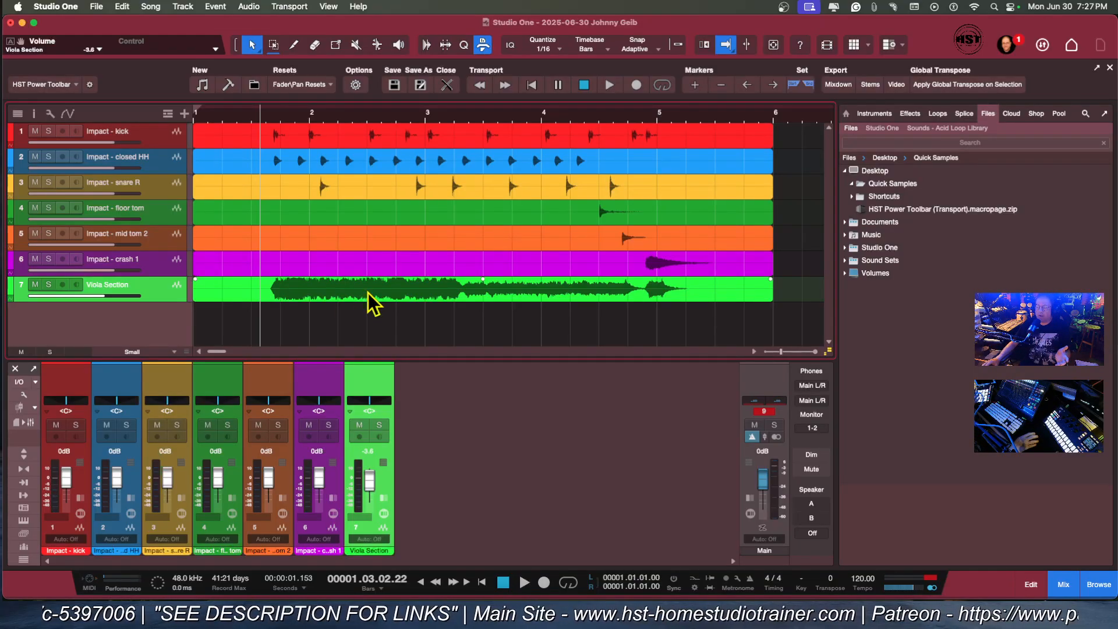
click(392, 294)
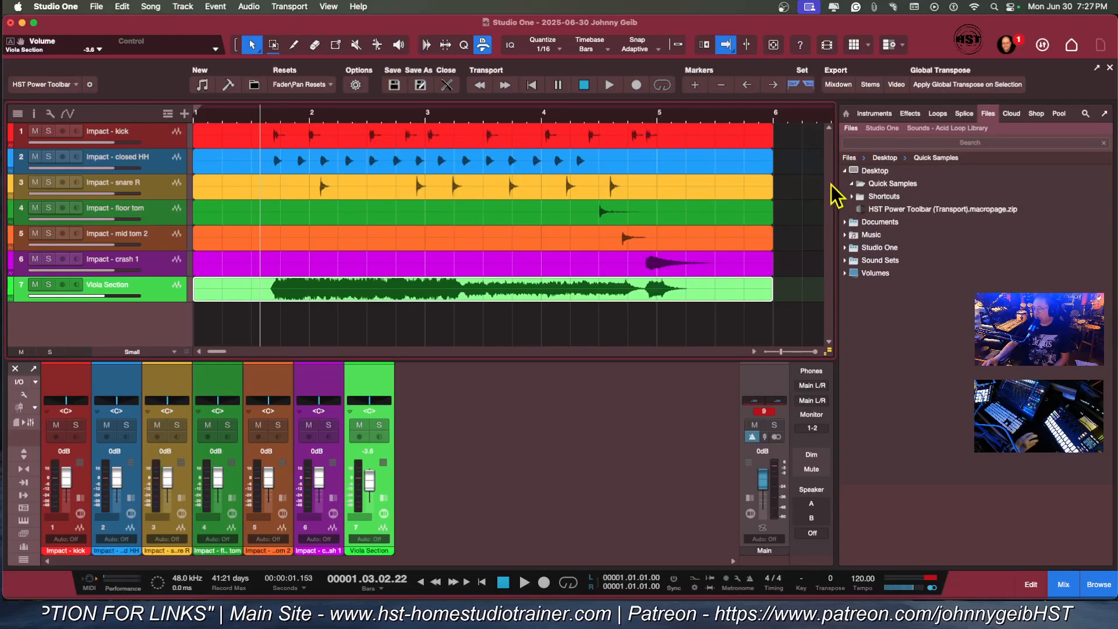
drag(836, 180, 794, 175)
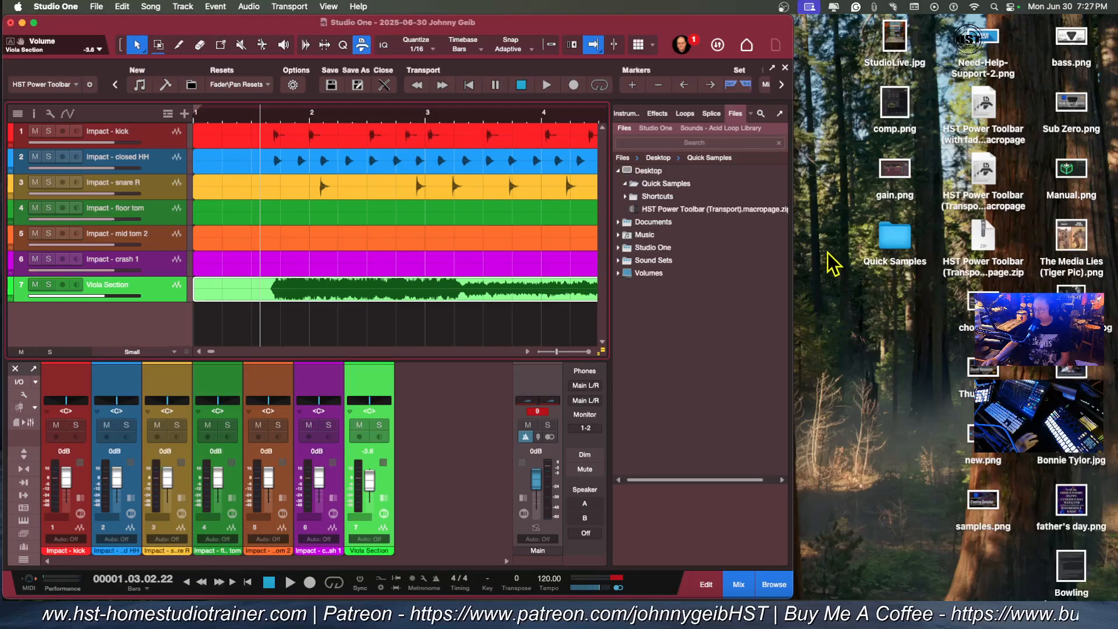
drag(792, 238, 1114, 240)
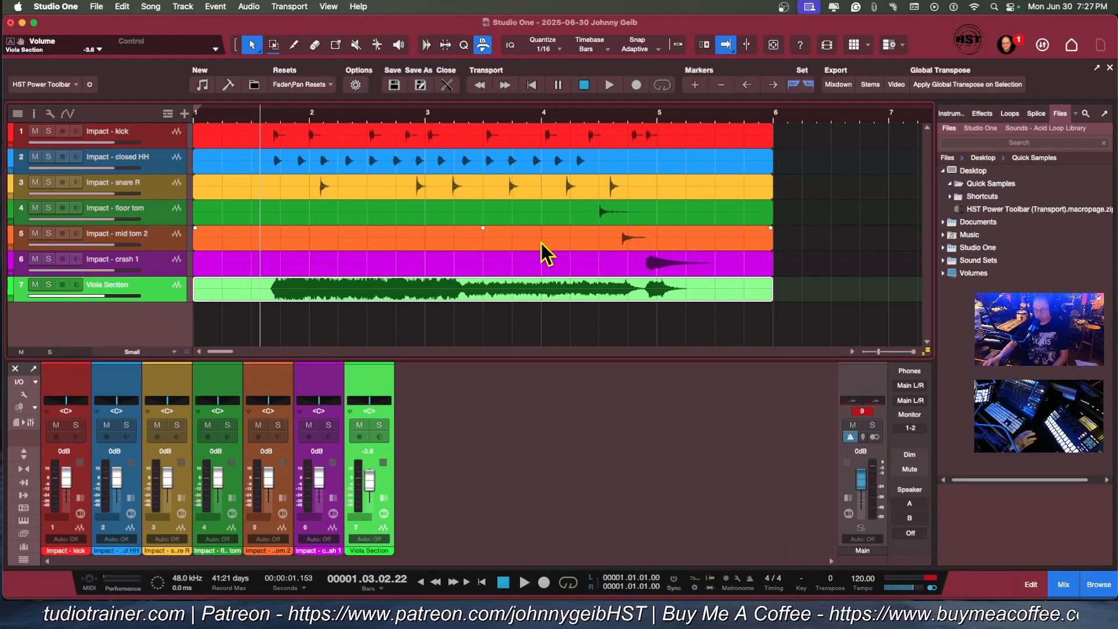
click(147, 145)
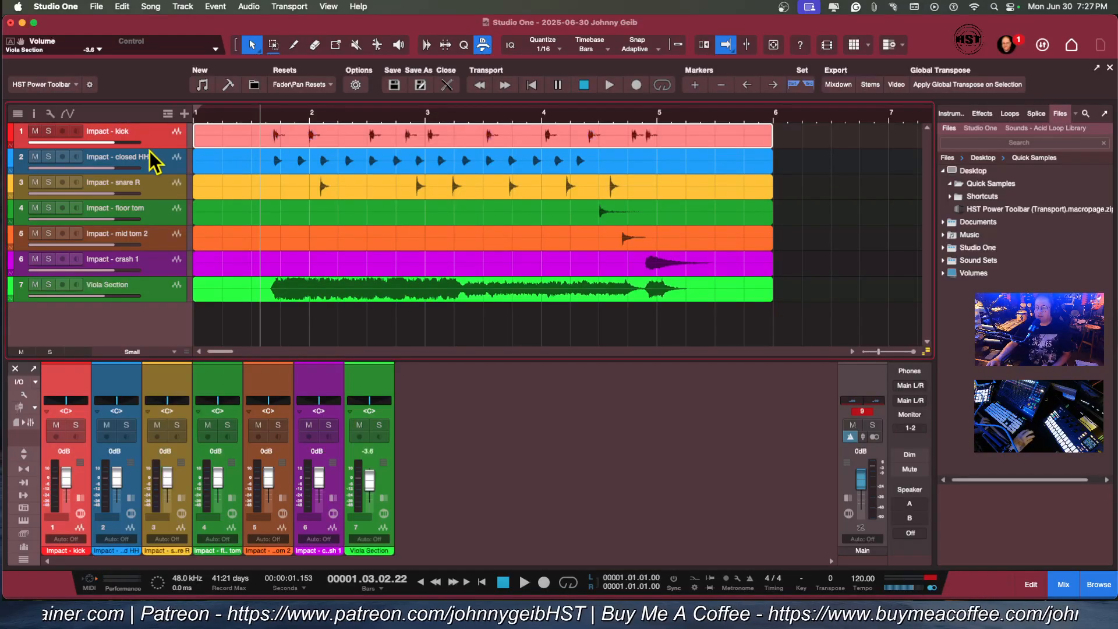
click(162, 169)
click(166, 193)
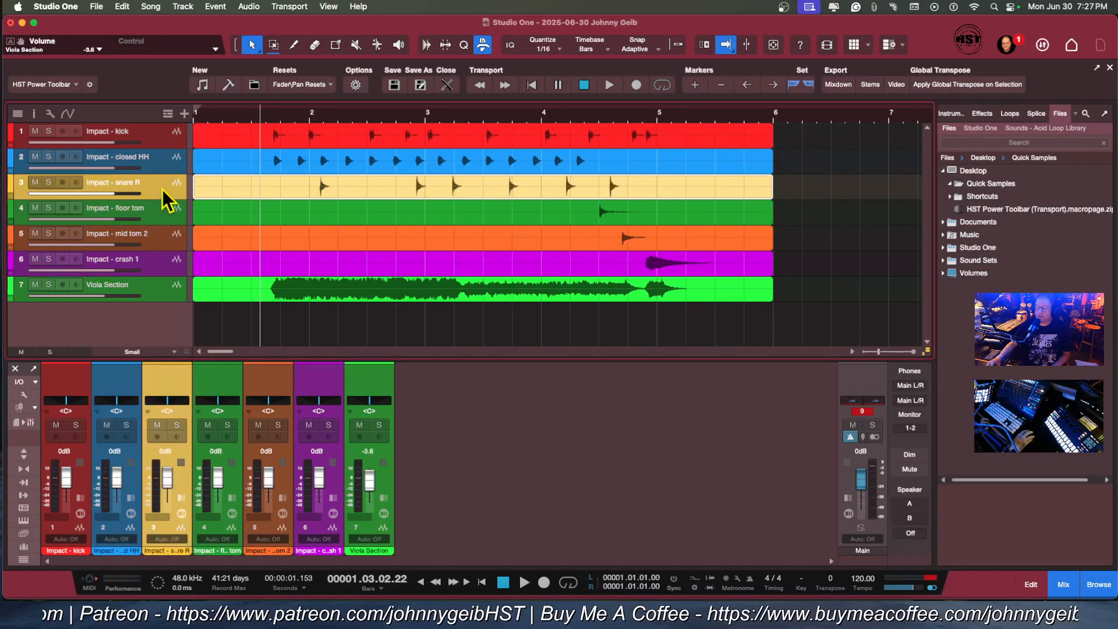
click(164, 218)
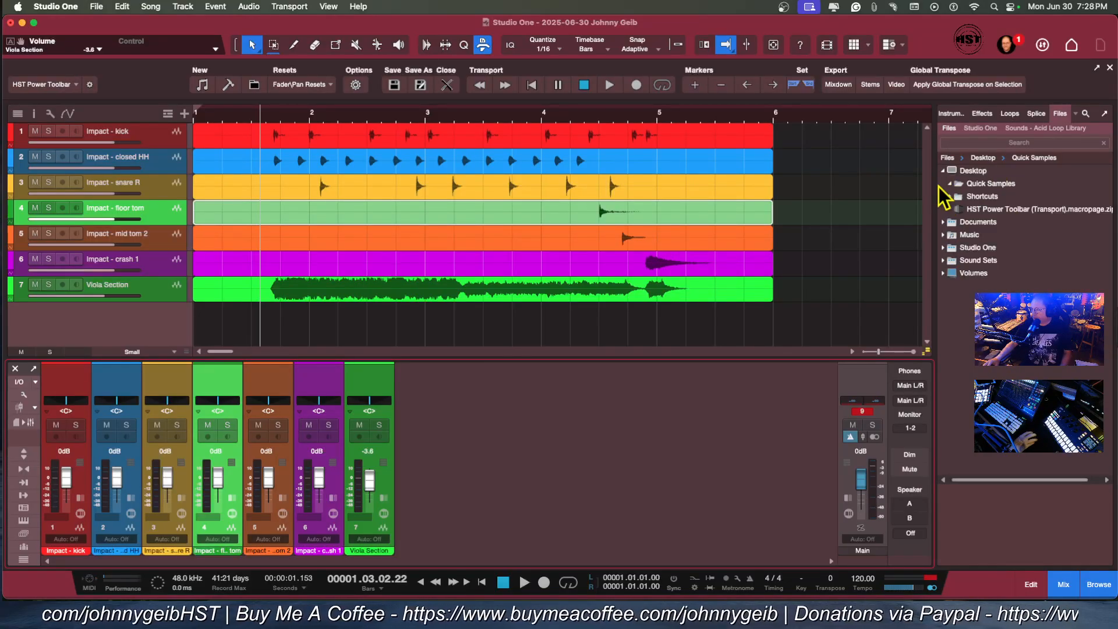
Add a PreSonus Impact instrument track and place it below the Viola Section track
click(952, 114)
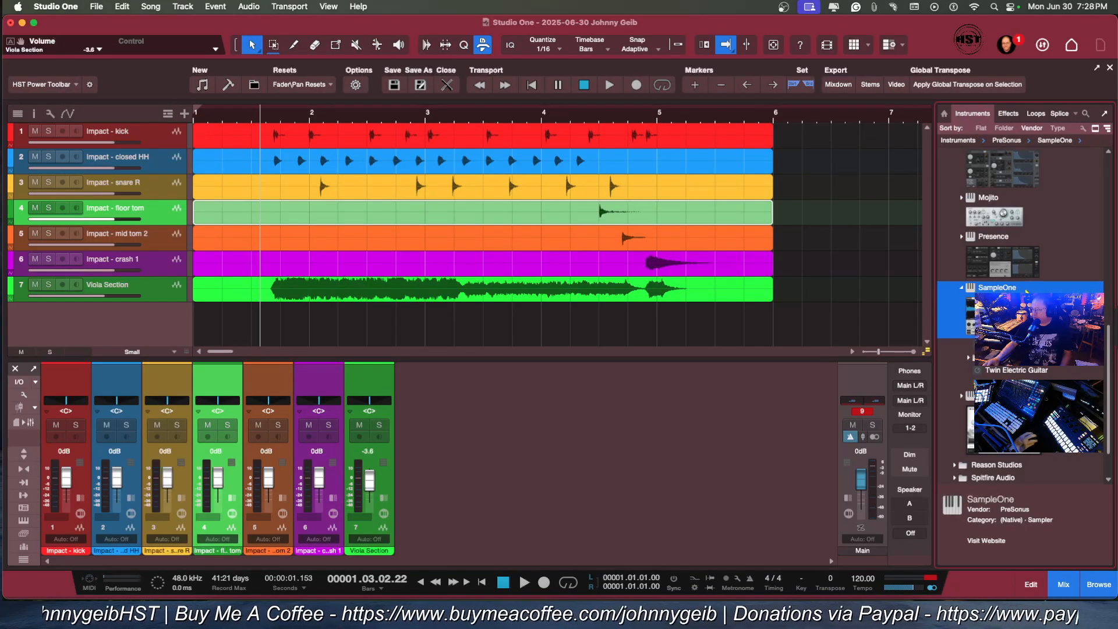
scroll(1019, 374, up, 5)
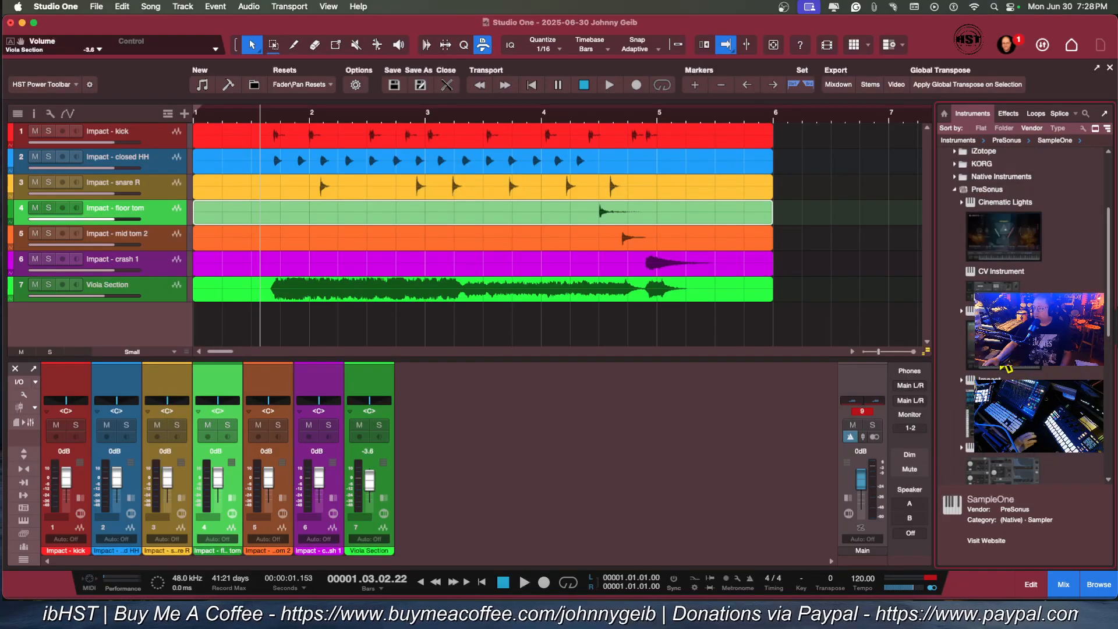
drag(988, 380, 752, 257)
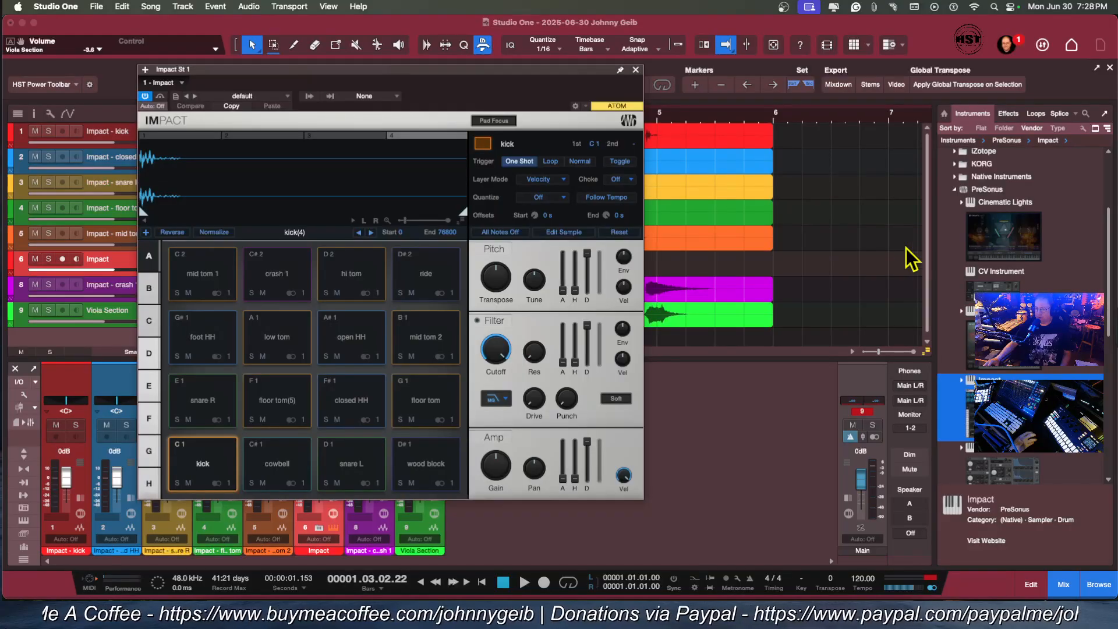
drag(529, 71, 780, 95)
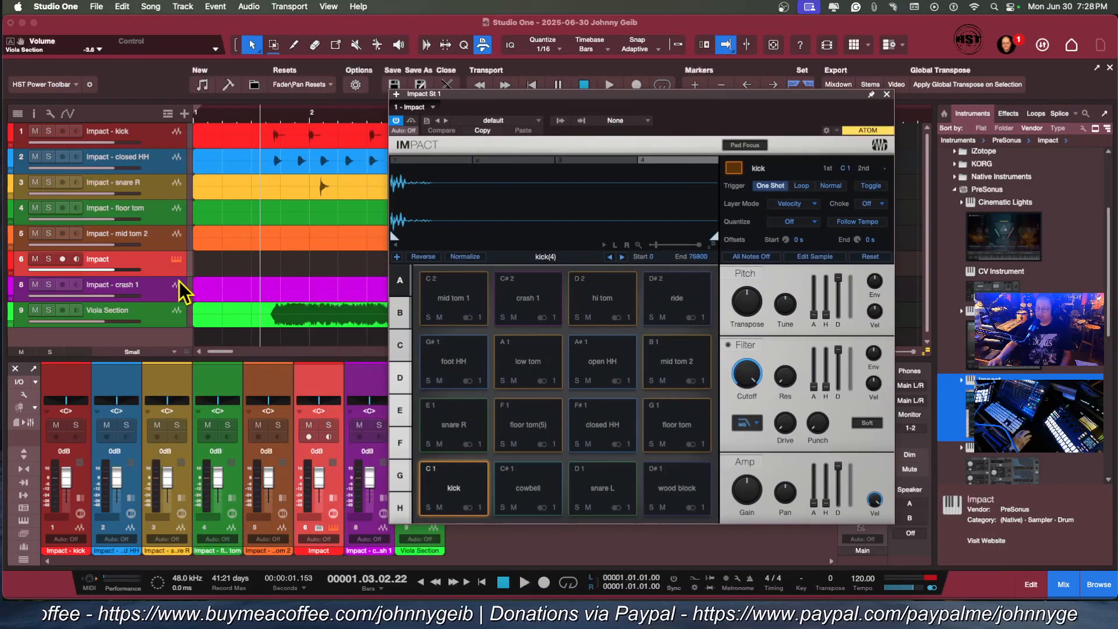
drag(150, 261, 155, 337)
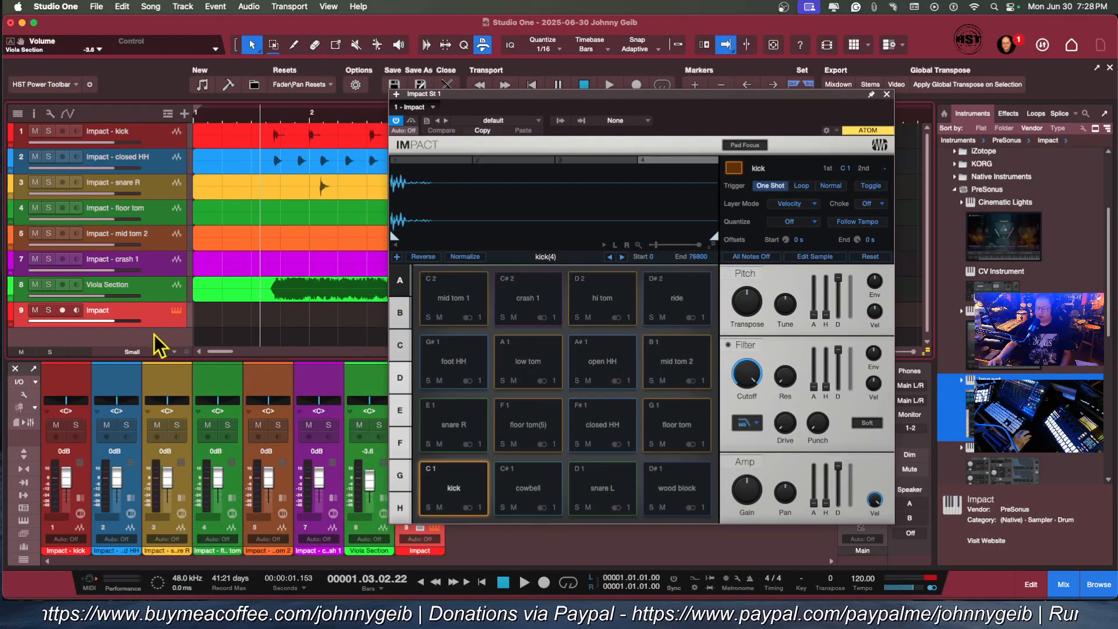
Load the EMPTY preset into Impact, arm its track for recording with monitoring on, and close the instrument window
drag(618, 95, 460, 76)
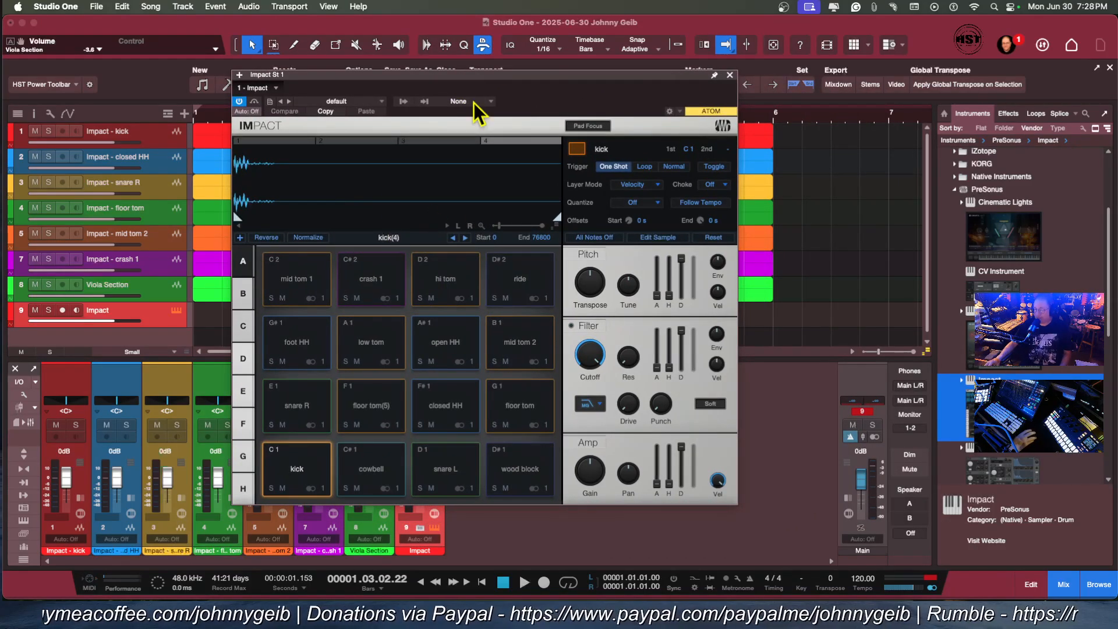
click(366, 102)
scroll(398, 286, down, 5)
scroll(397, 289, down, 2)
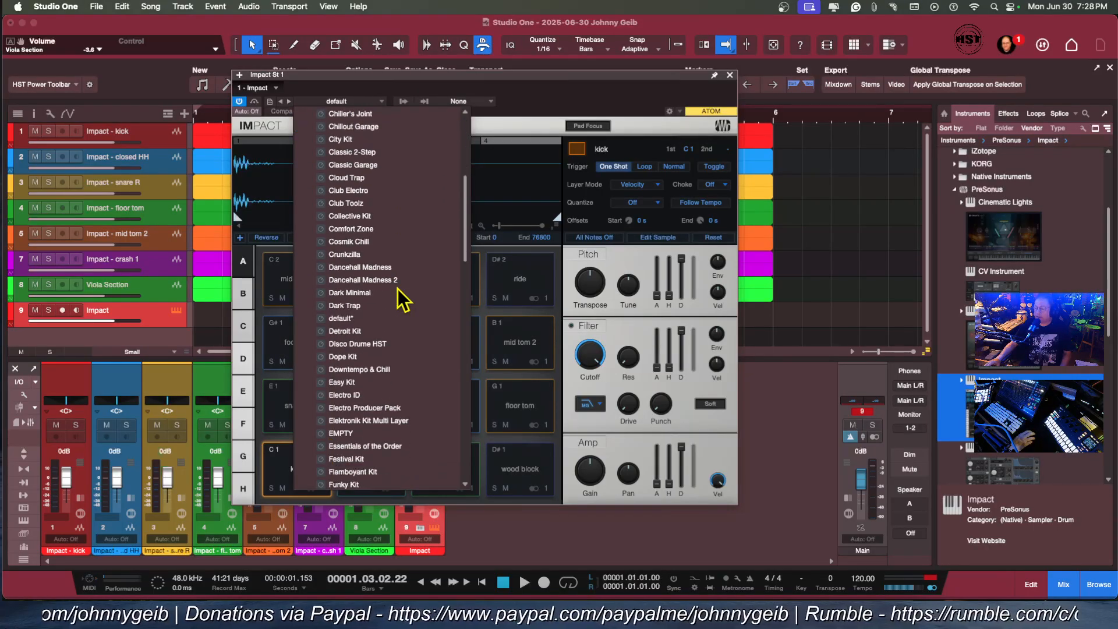
click(335, 408)
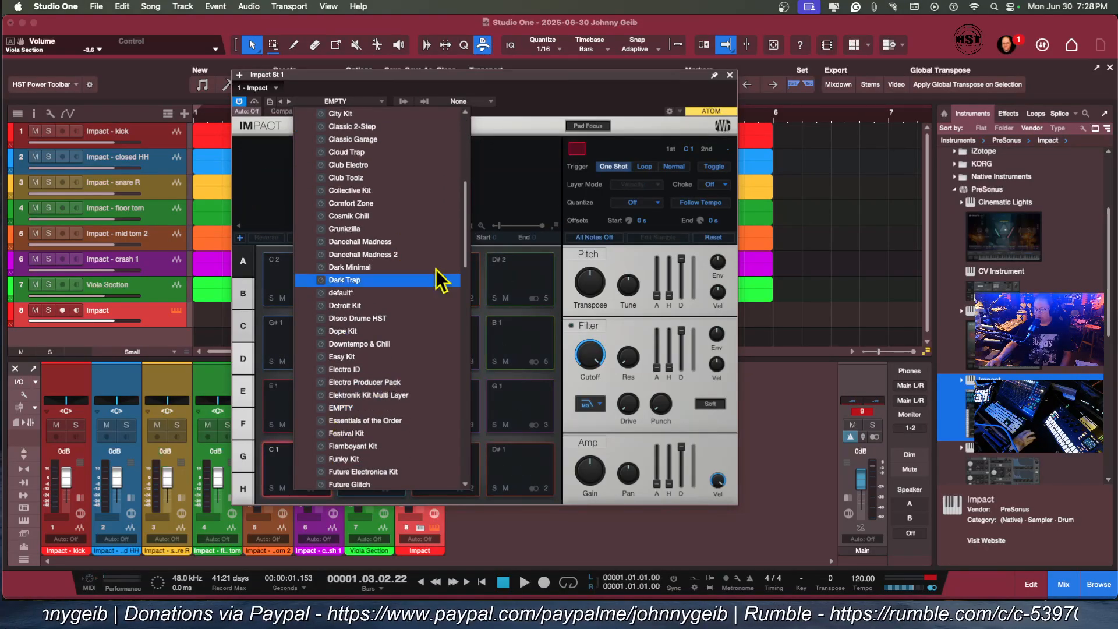
click(358, 366)
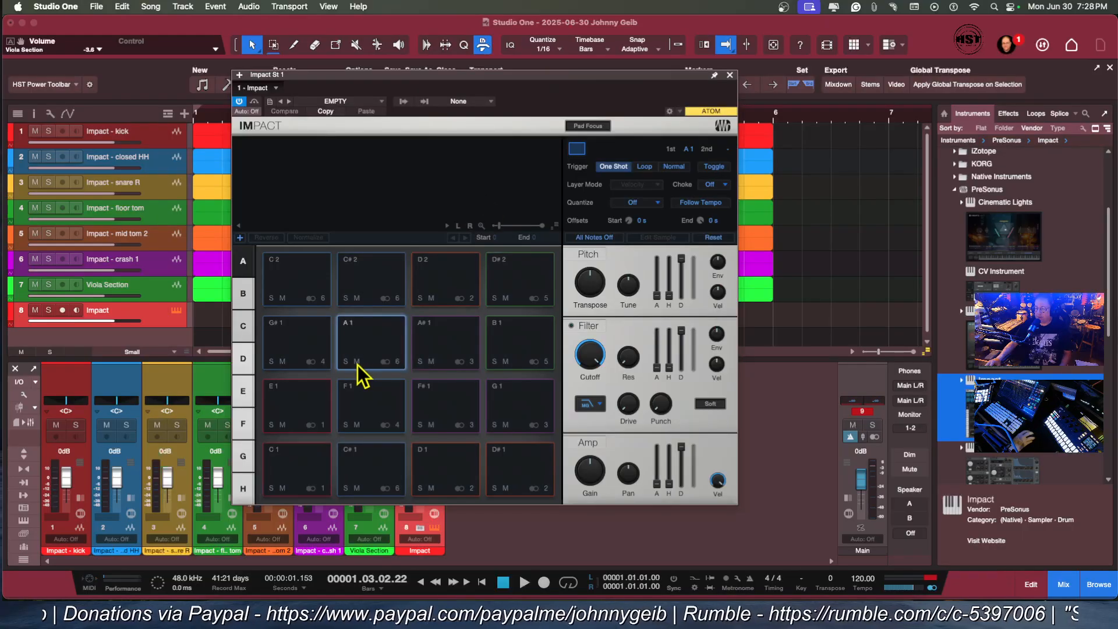
click(61, 310)
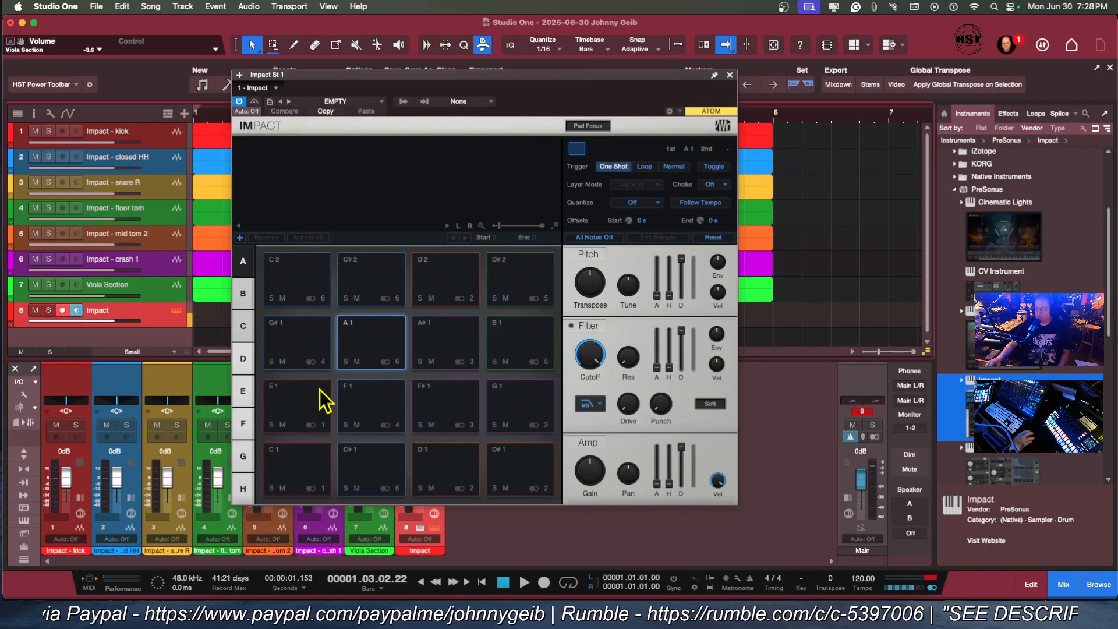
click(729, 75)
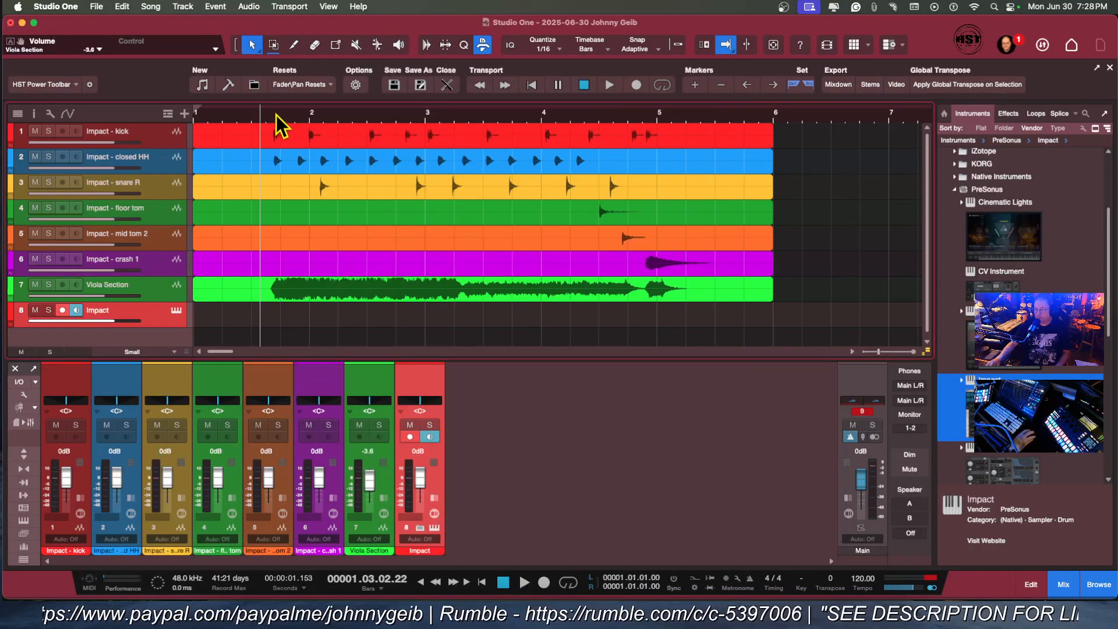
Split the kick and closed HH events before and after a single hit each, just past bar 4
mouse_move(291, 114)
mouse_down()
mouse_move(315, 131)
mouse_move(285, 120)
mouse_up()
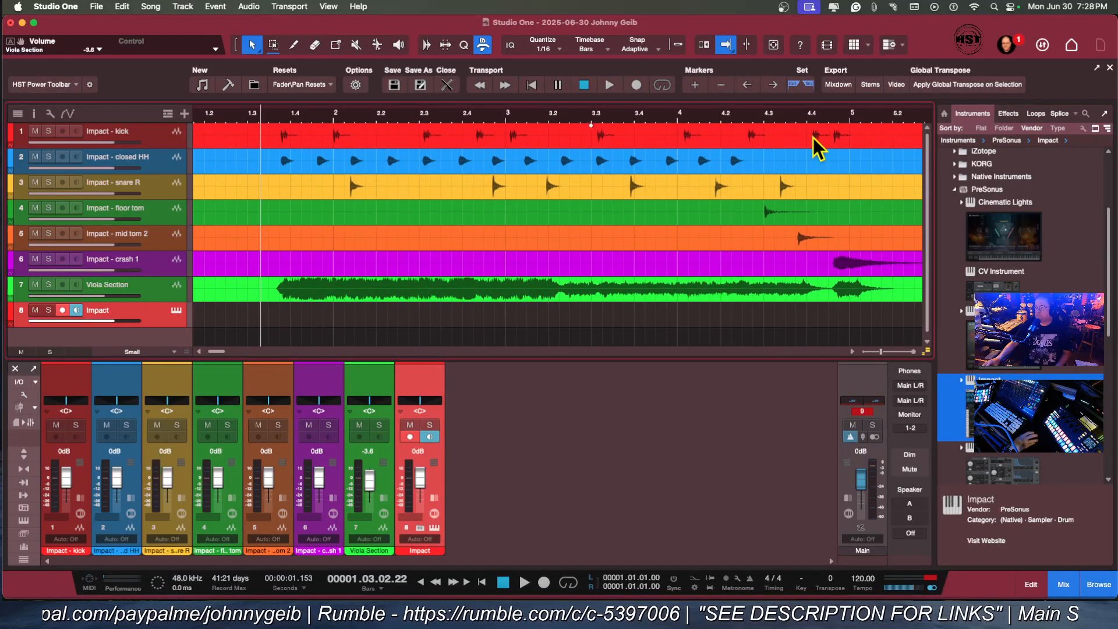
drag(745, 117, 500, 145)
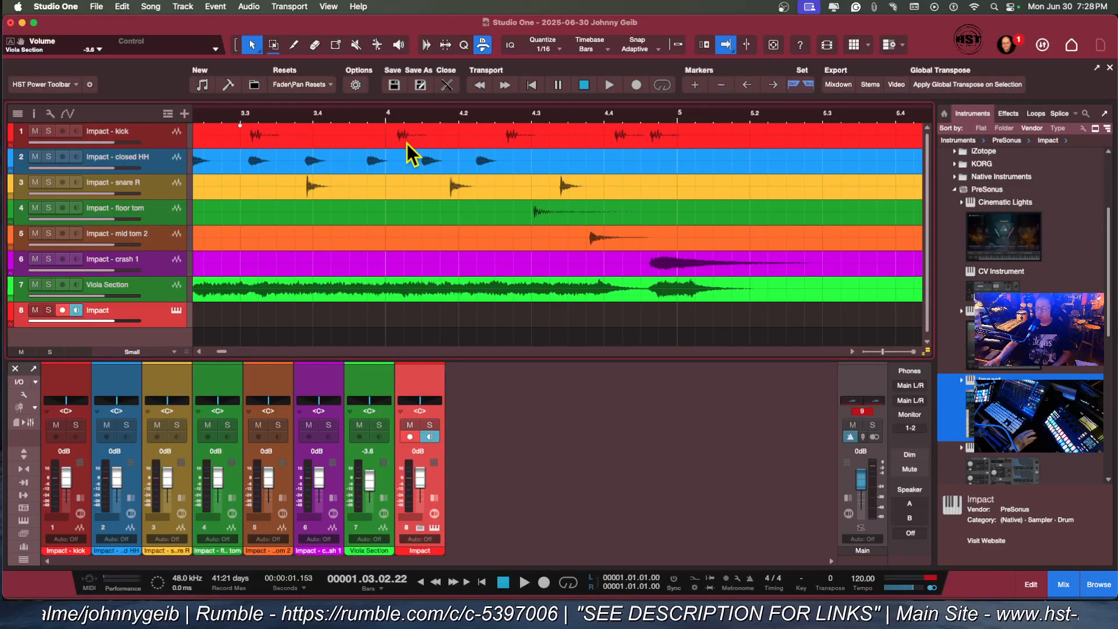
click(295, 47)
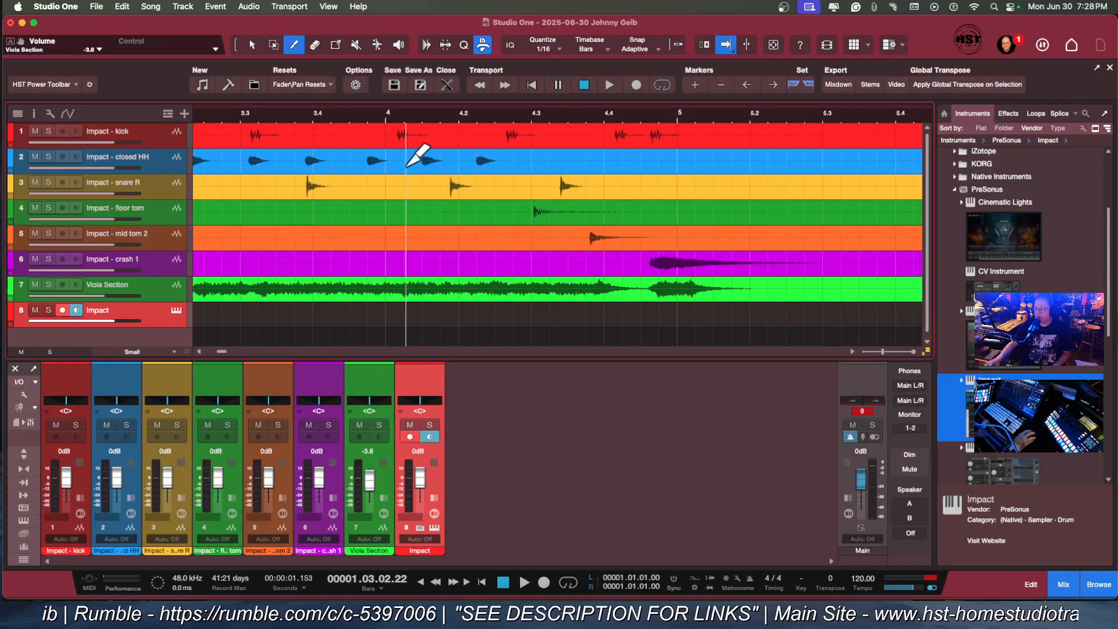
drag(394, 136, 499, 132)
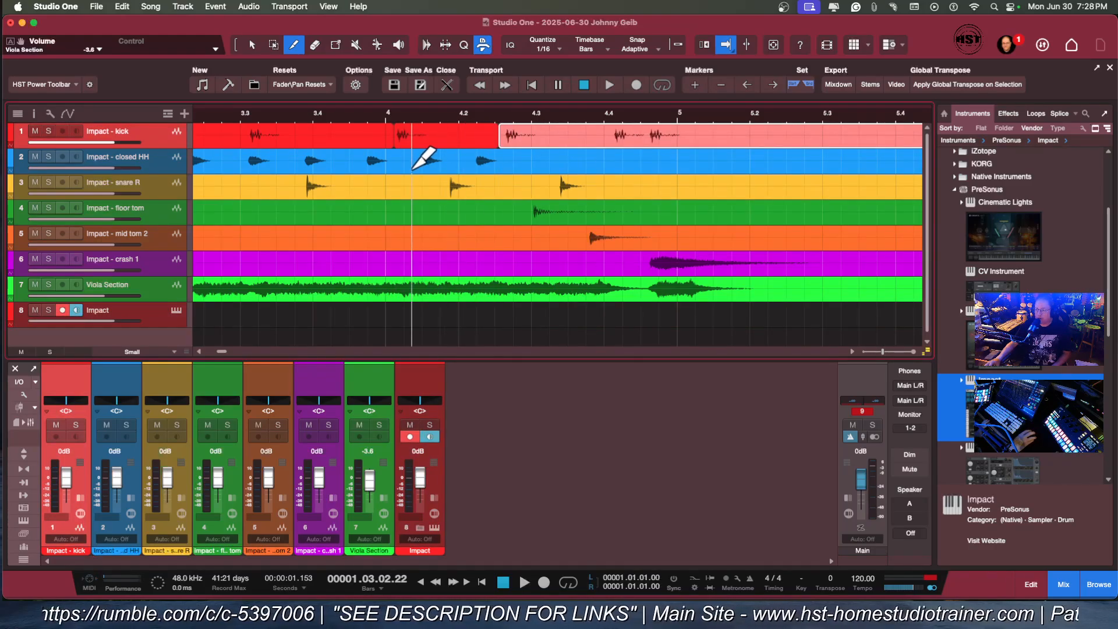
drag(421, 168, 474, 168)
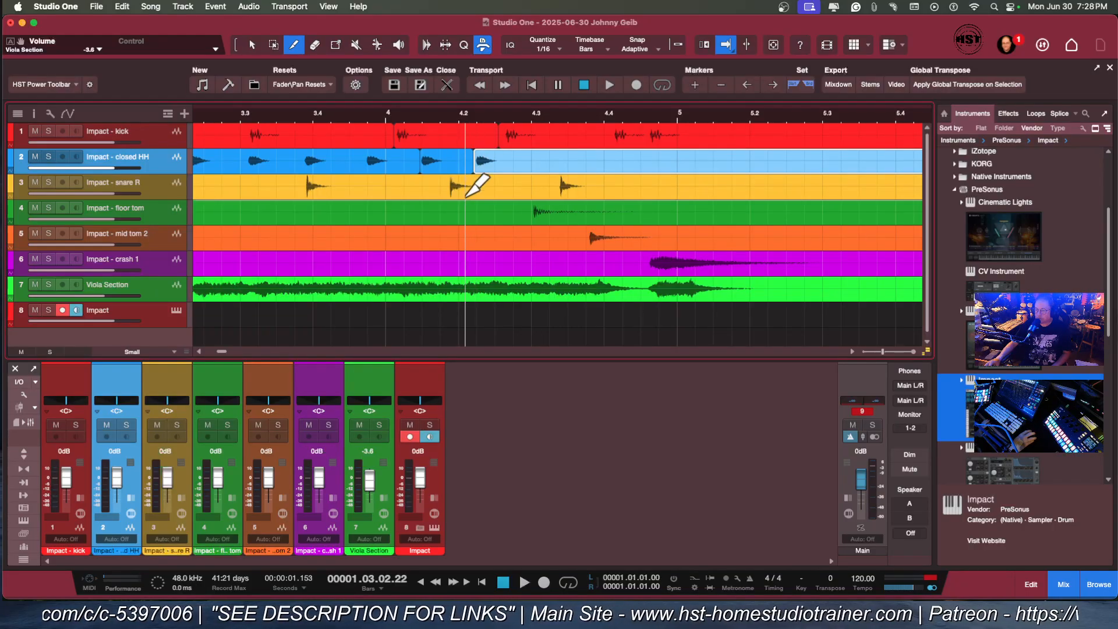
Split the snare R and floor tom events before and after one hit each, in the second half of bar 4
drag(449, 195, 555, 198)
click(542, 195)
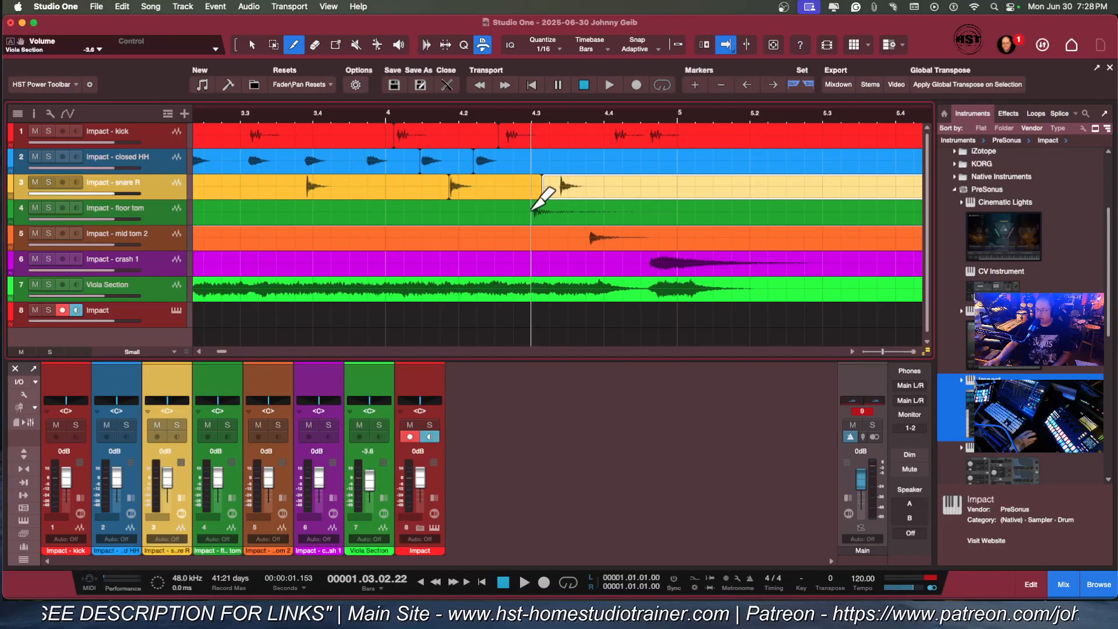
click(533, 213)
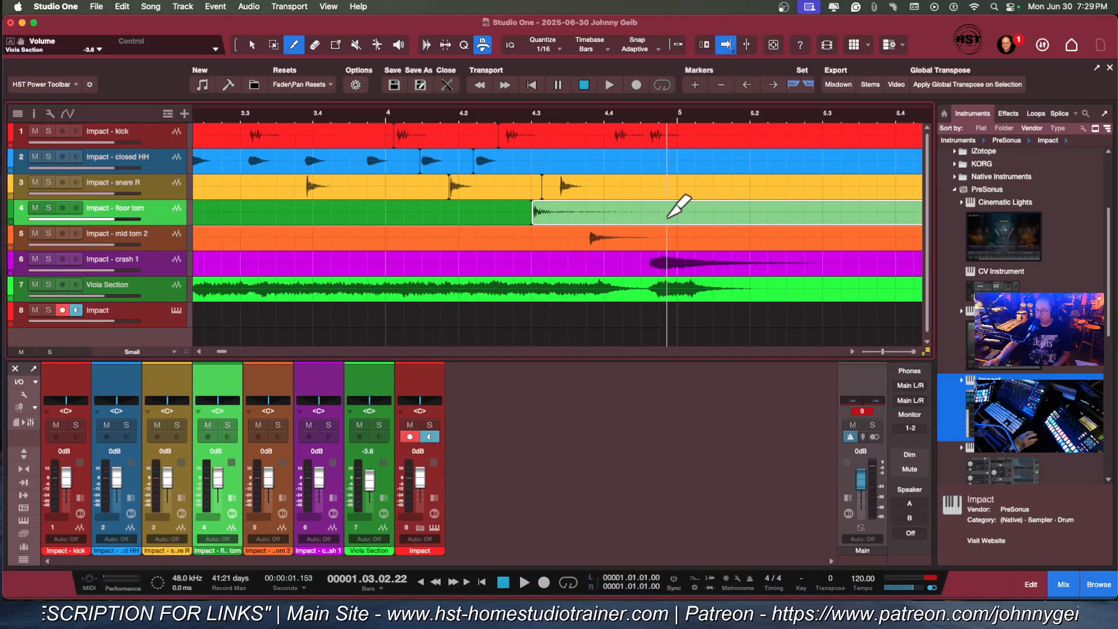
click(667, 212)
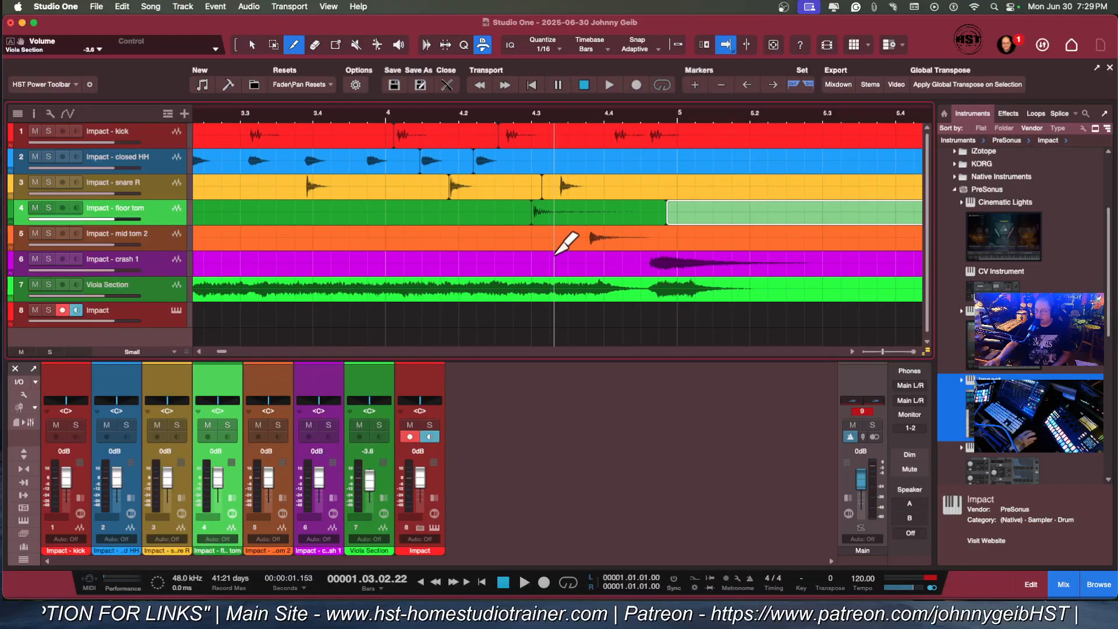
Split the mid tom 2 and crash 1 events just before their hits and after their decay tails
click(586, 237)
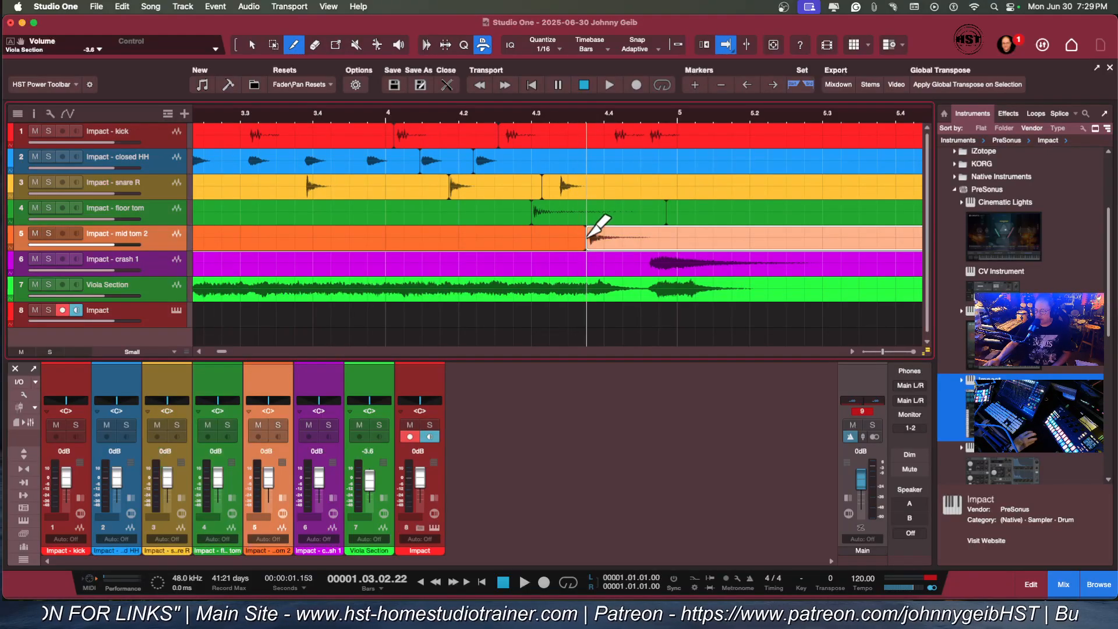
click(716, 235)
click(650, 268)
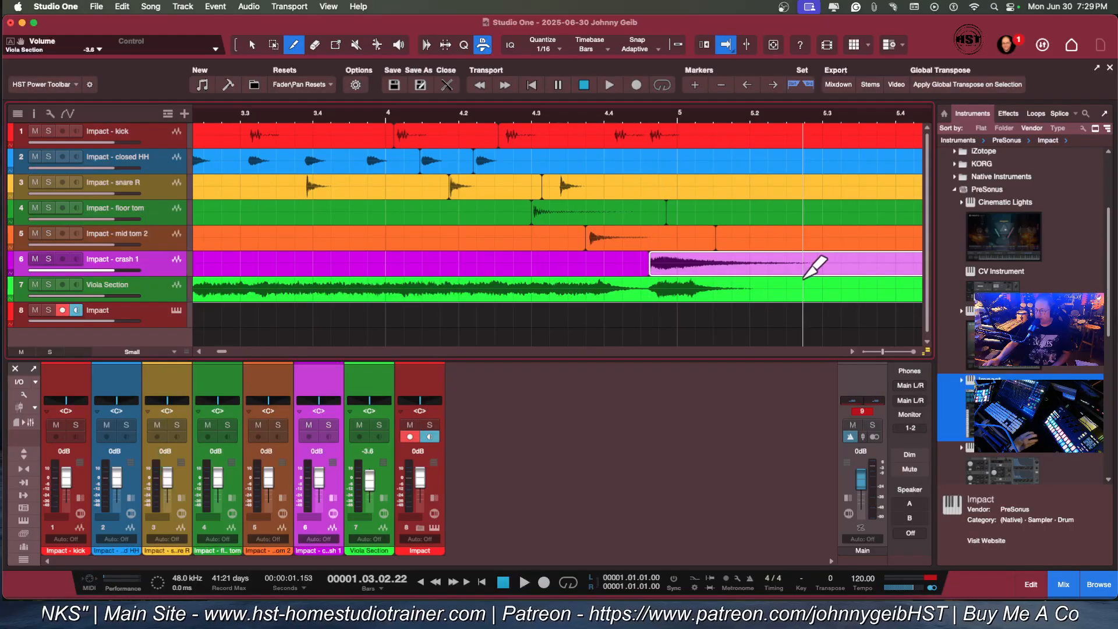
click(814, 265)
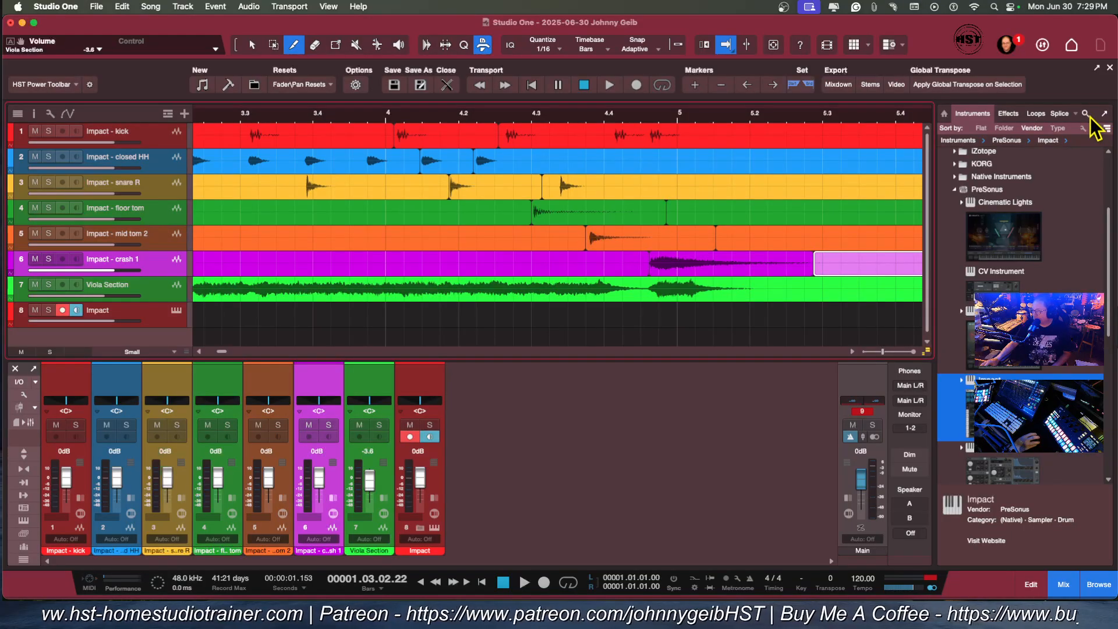
Expand the Quick Samples folder under Desktop in the file browser, and narrow the browser to leave arrangement space
drag(933, 176, 802, 179)
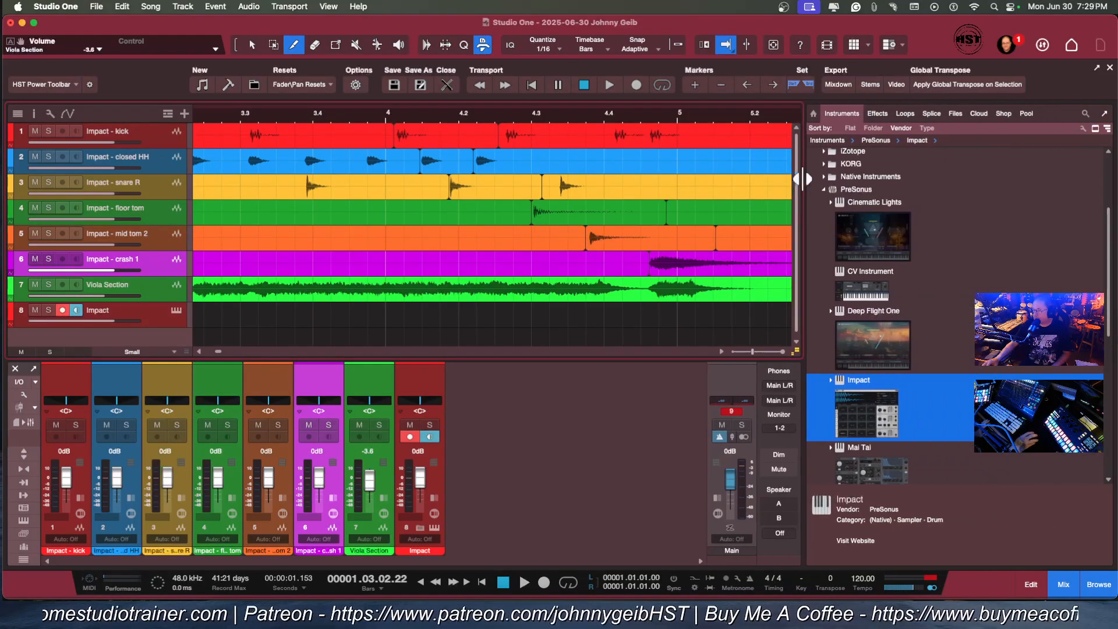
click(956, 115)
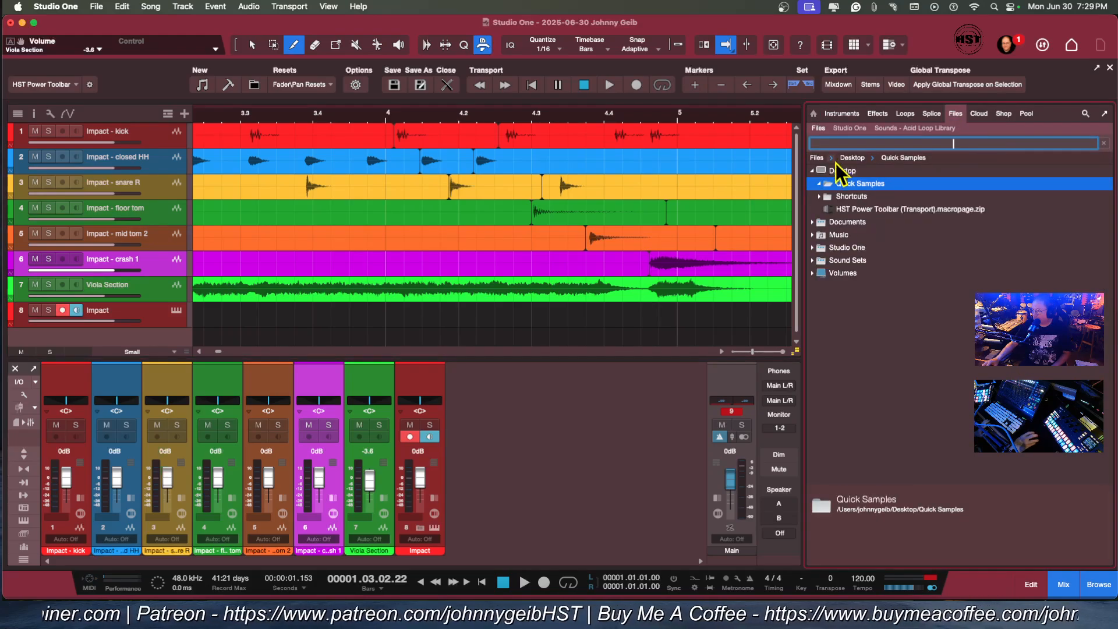
click(811, 171)
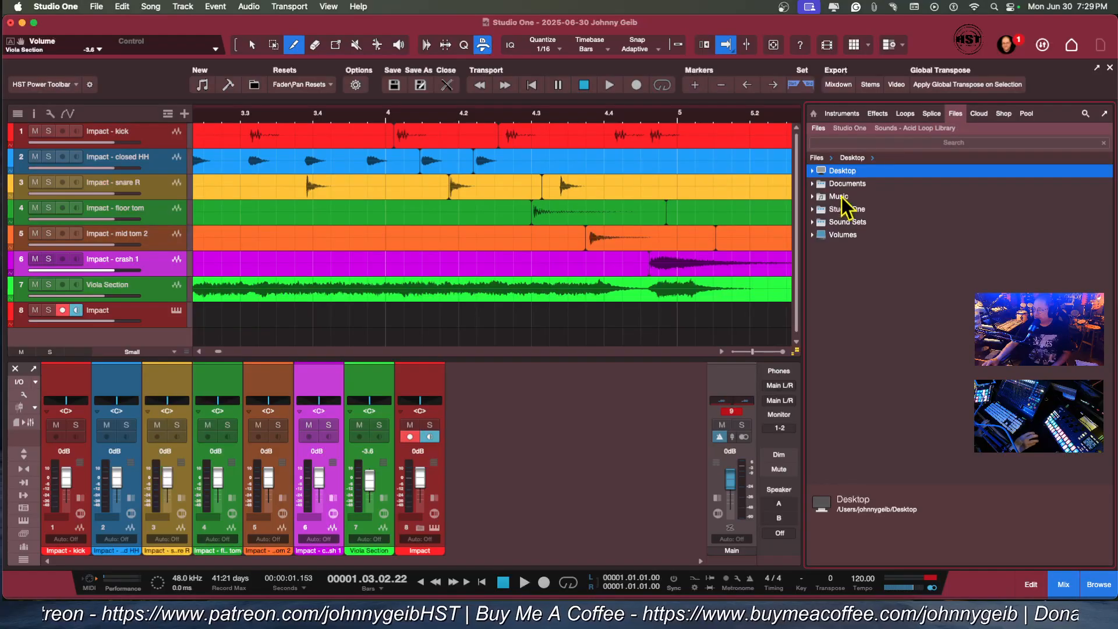
click(812, 171)
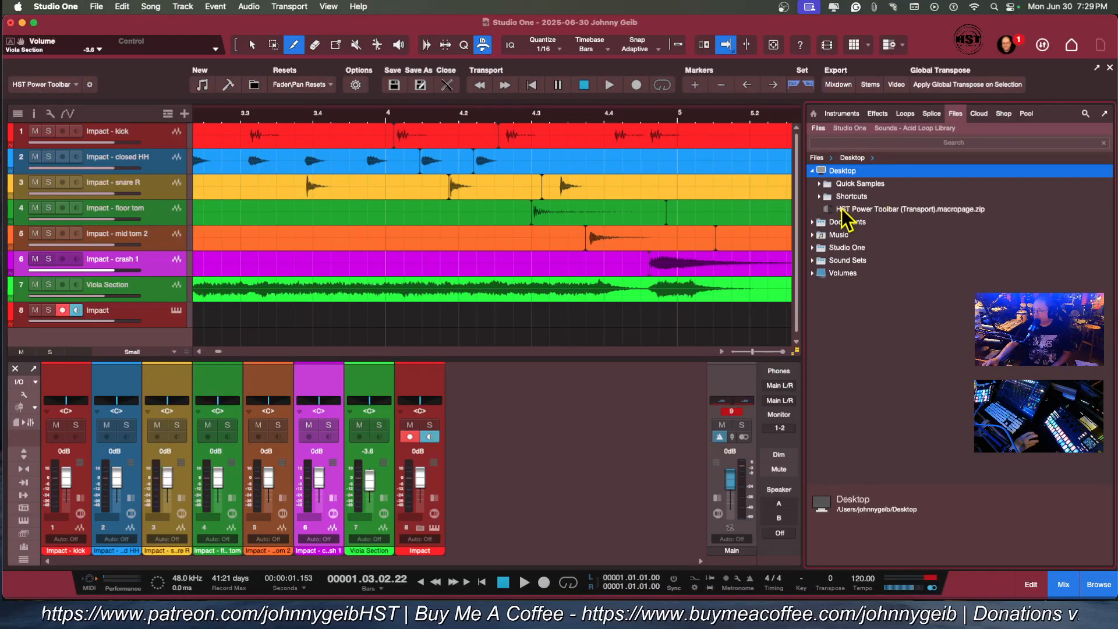
click(821, 184)
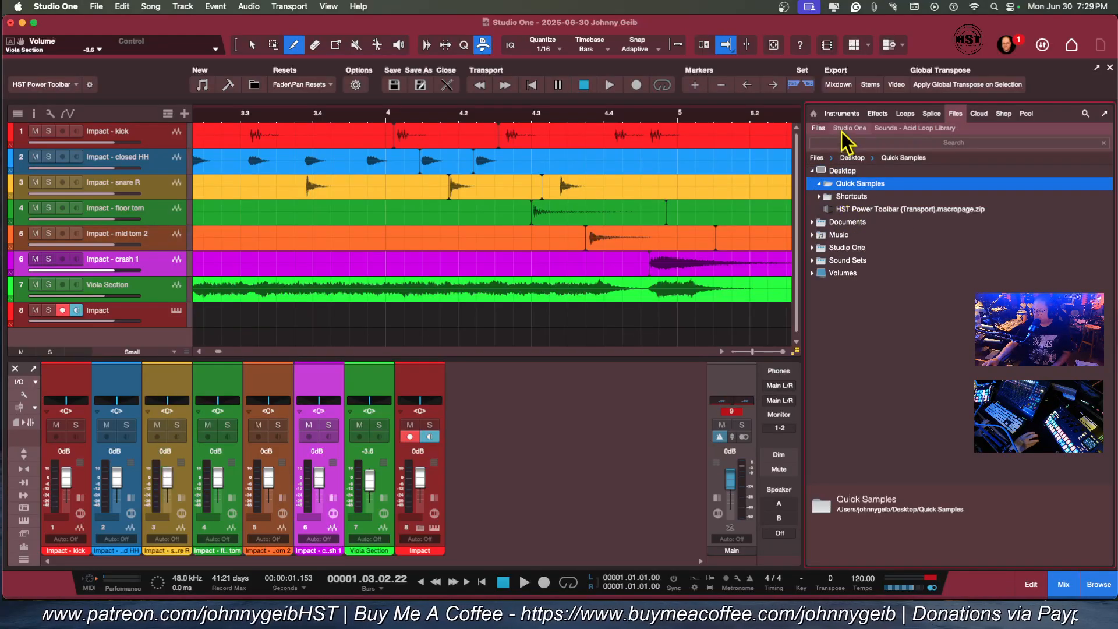
drag(804, 149, 928, 147)
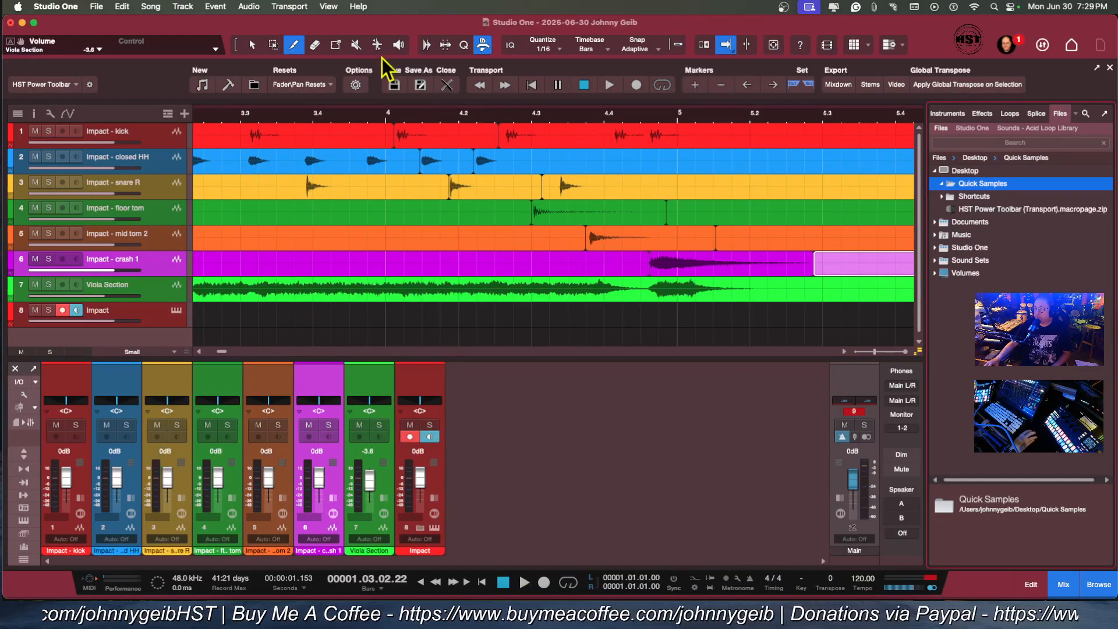
Export the isolated kick, closed HH and snare R hit events as audio files to the Quick Samples folder
click(251, 45)
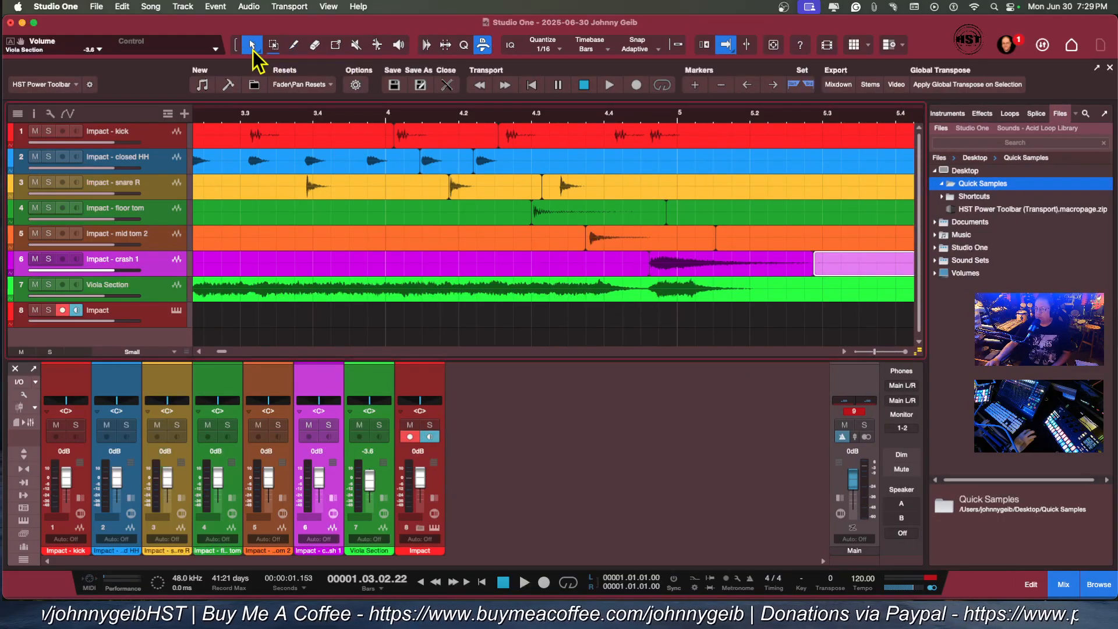
click(439, 142)
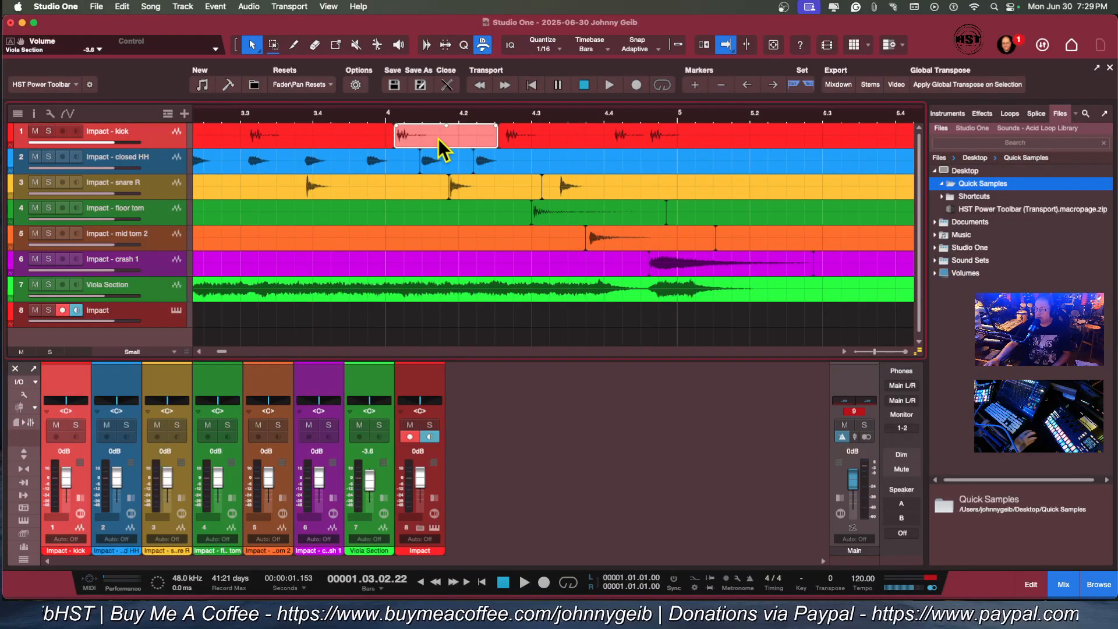
drag(443, 150, 971, 193)
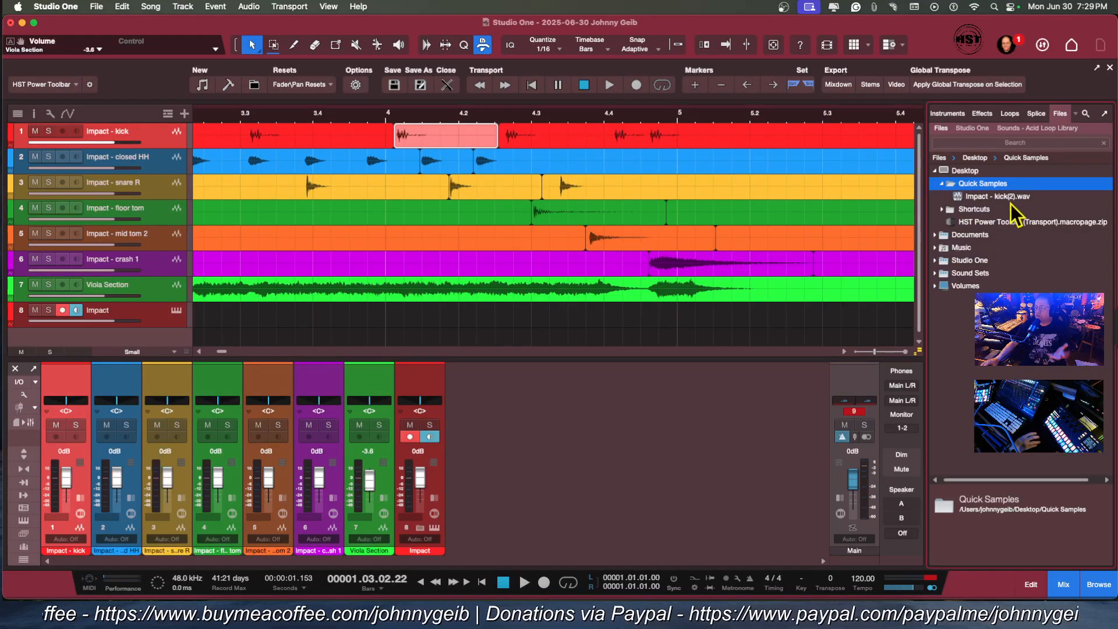
click(449, 164)
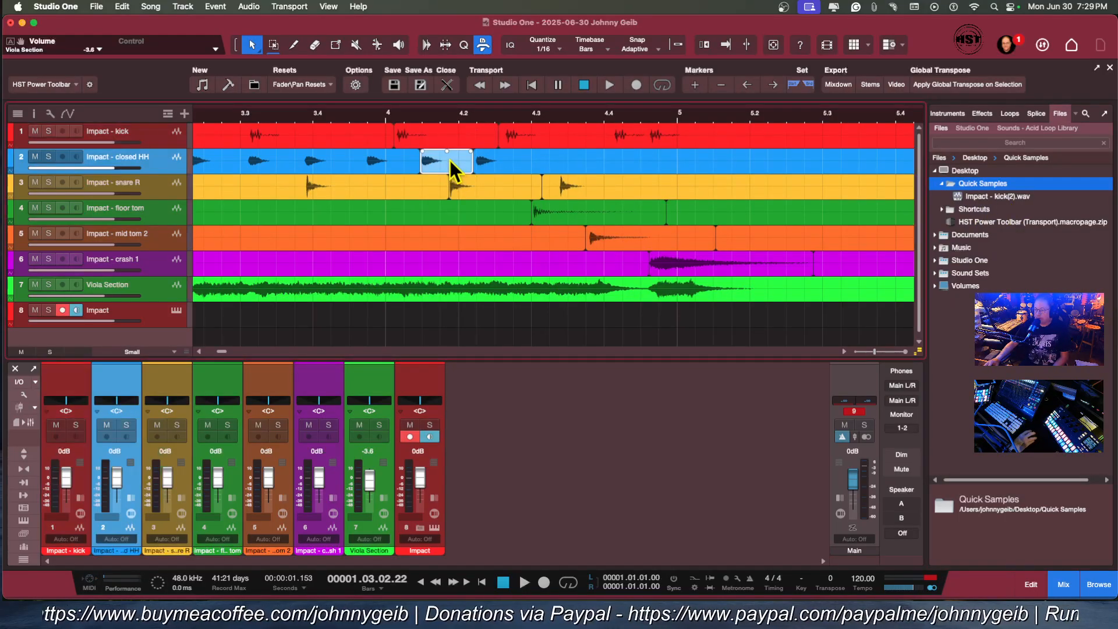
drag(801, 190, 975, 194)
click(495, 188)
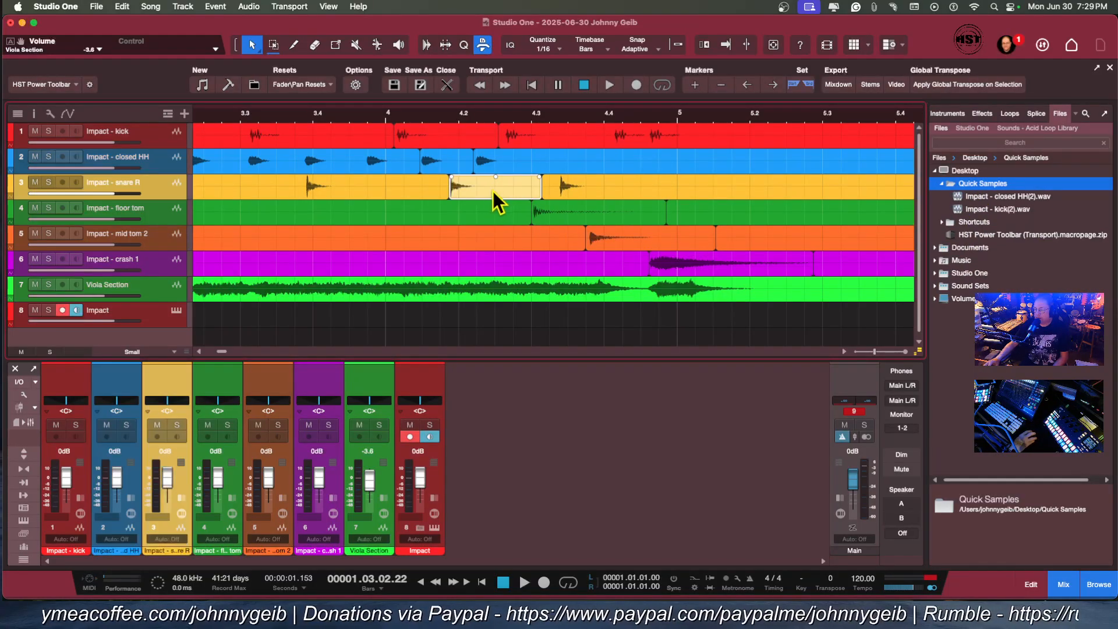
drag(495, 191, 998, 205)
Export the isolated floor tom, mid tom 2 and crash 1 hit events to the Quick Samples folder
click(589, 212)
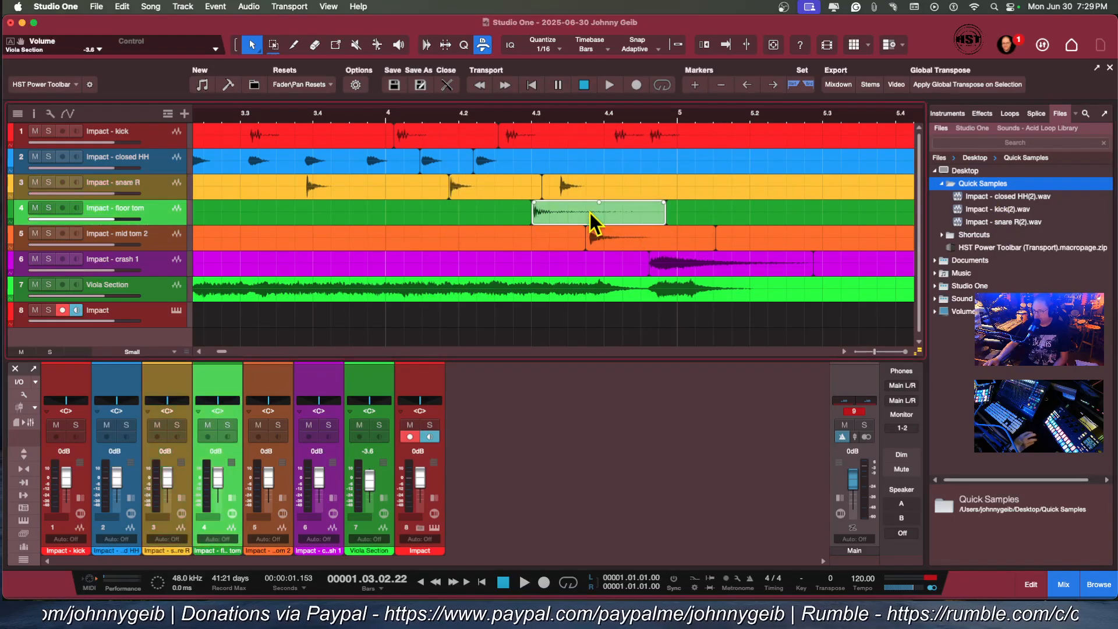
drag(588, 219, 984, 204)
drag(663, 235, 990, 227)
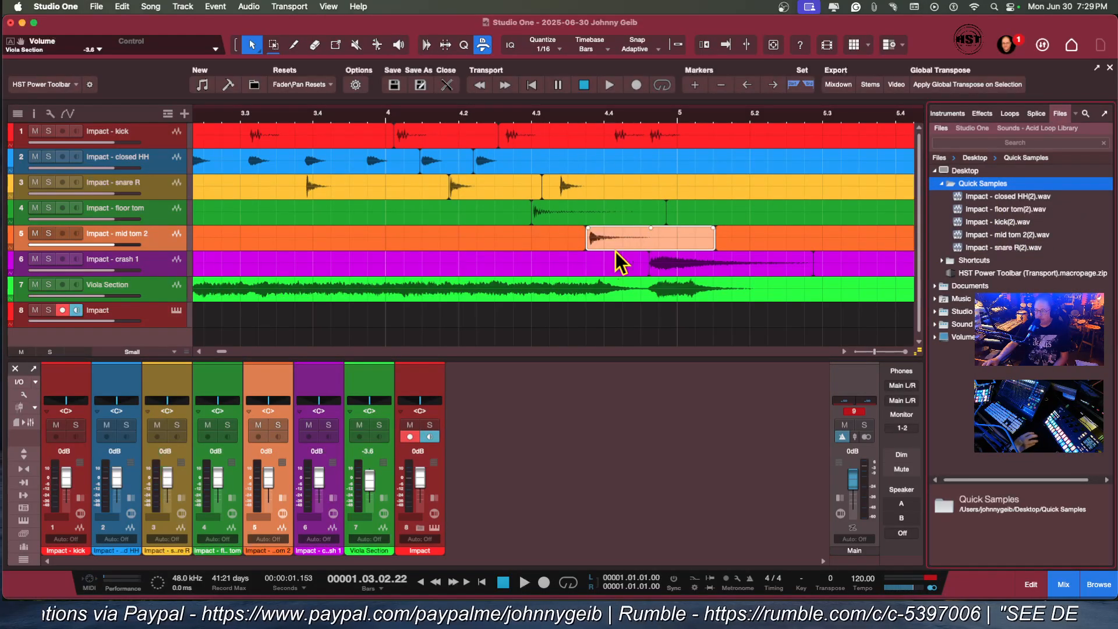
drag(679, 268, 962, 232)
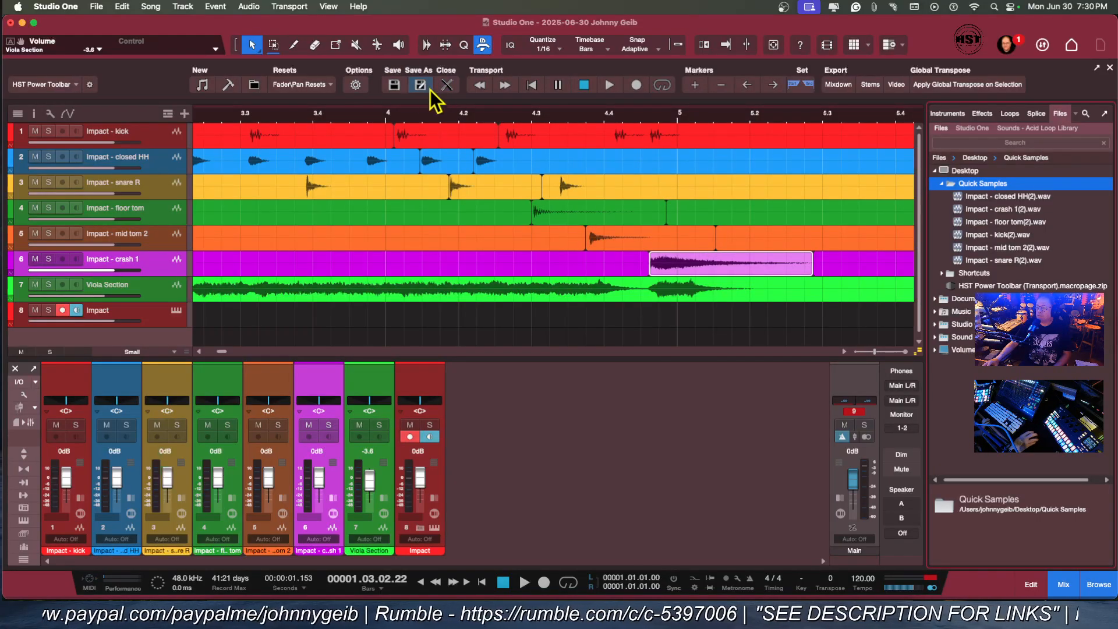
Save the current song and create a new one from the Quantum HD 8 Template with its default name
click(395, 85)
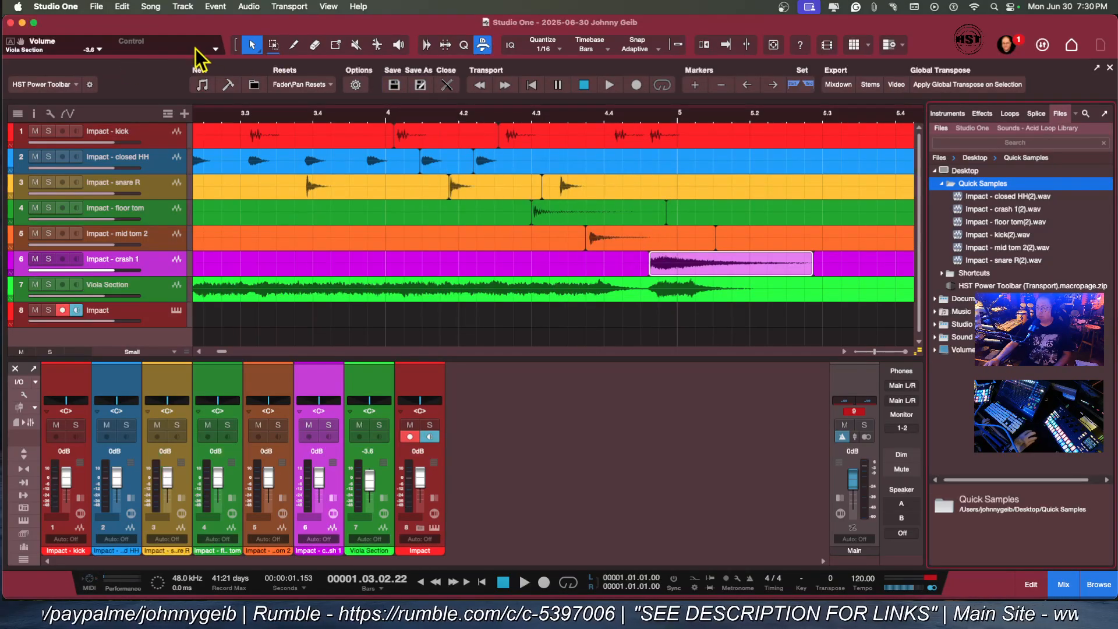
click(1072, 46)
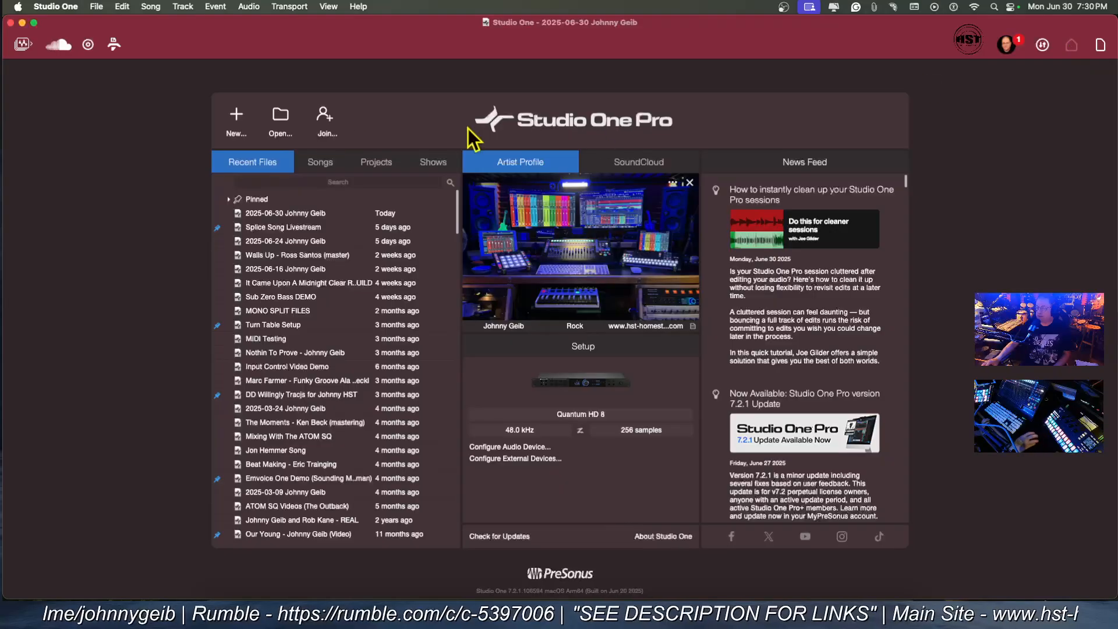
click(237, 115)
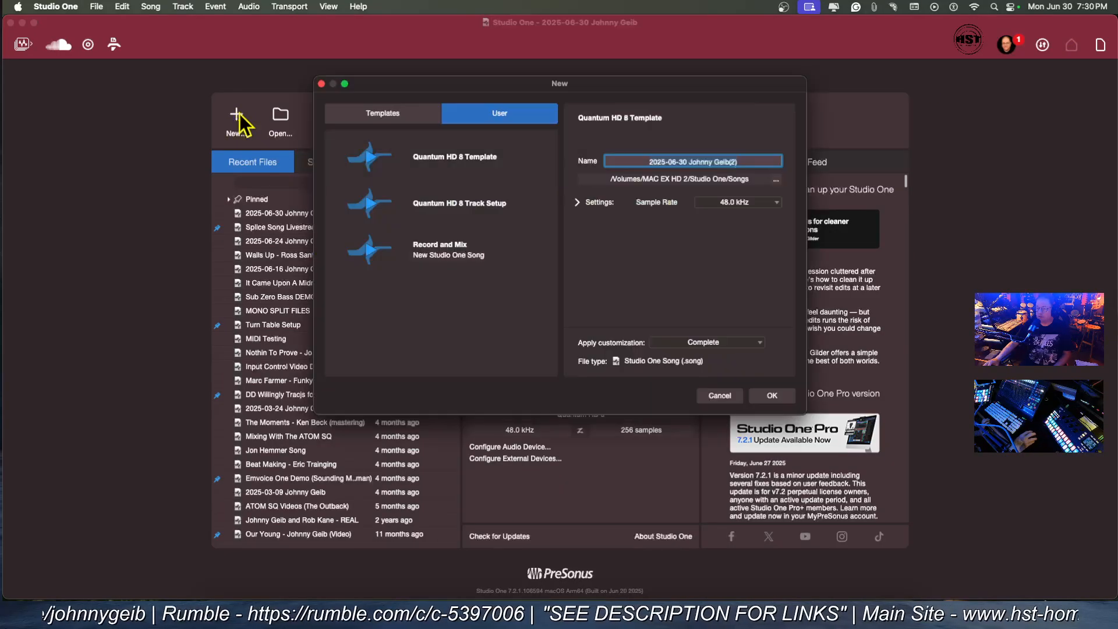
double_click(437, 169)
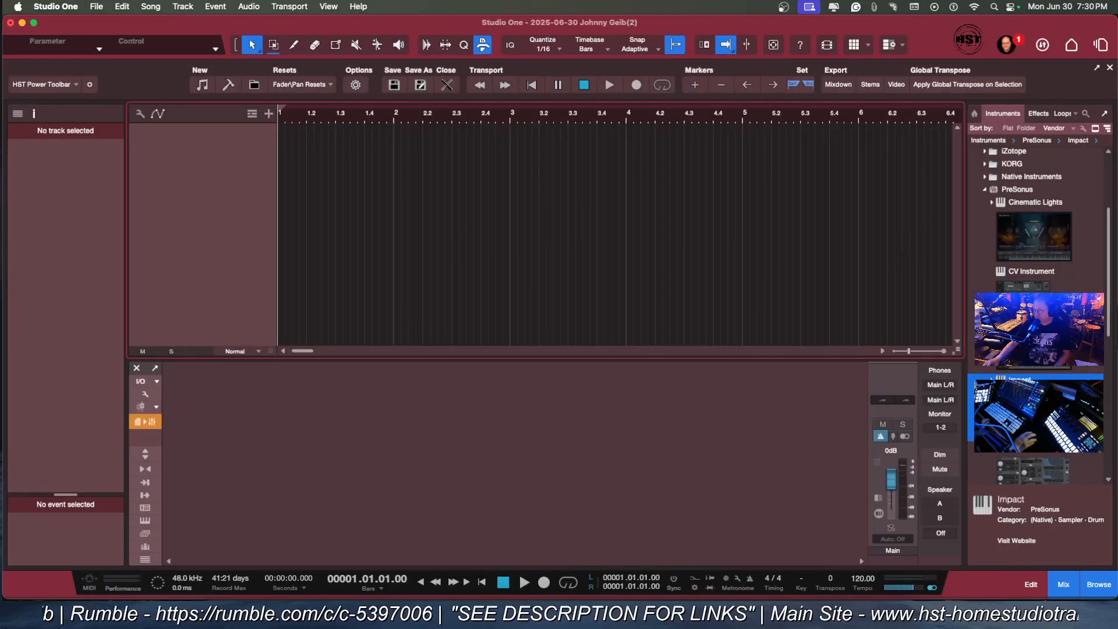
Add an Impact instrument track to the empty arrangement and load the EMPTY preset
drag(1034, 409, 522, 202)
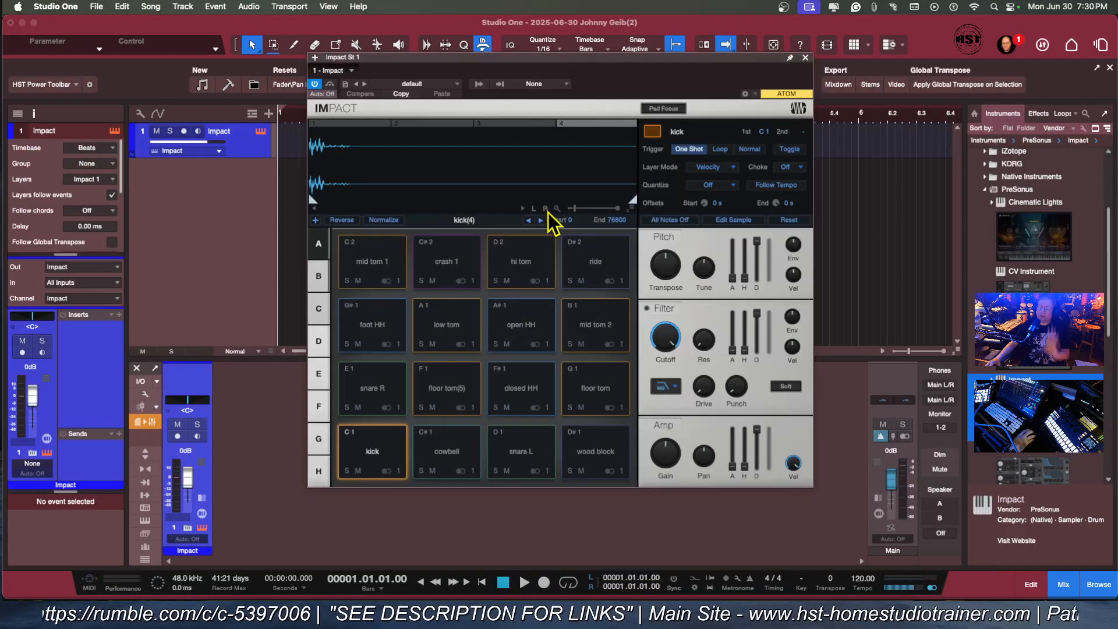
drag(592, 69, 620, 75)
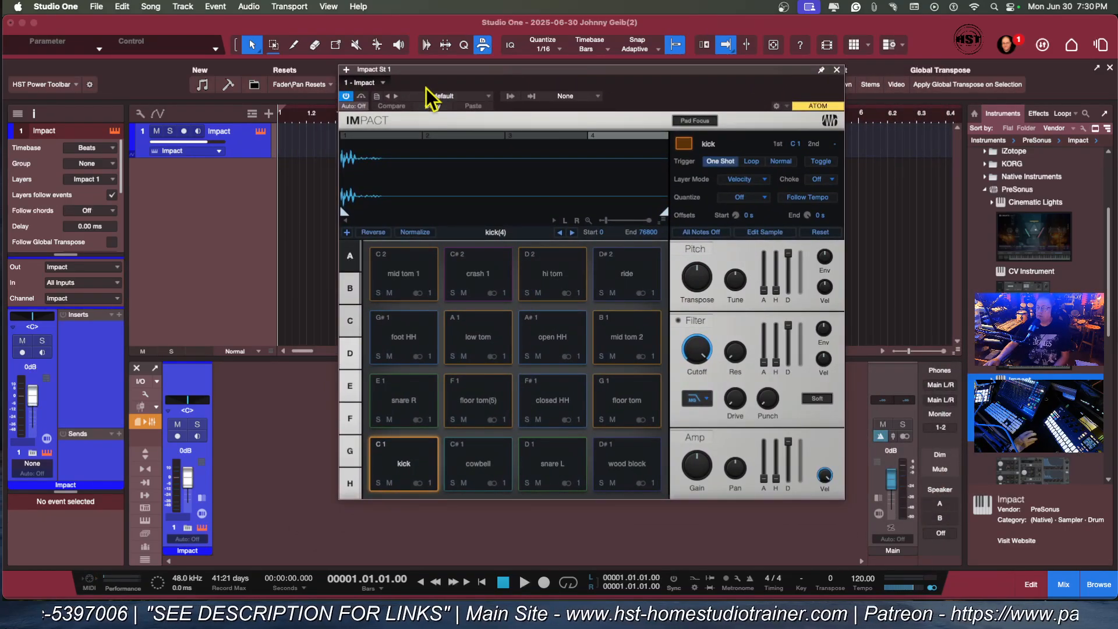
click(446, 95)
scroll(492, 326, down, 5)
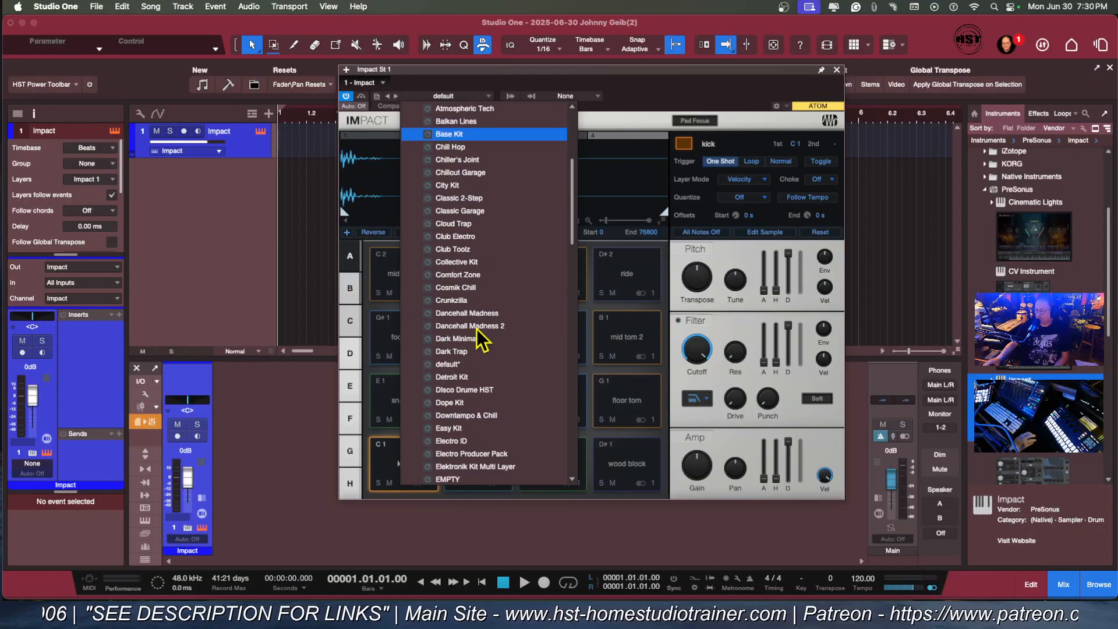
click(449, 390)
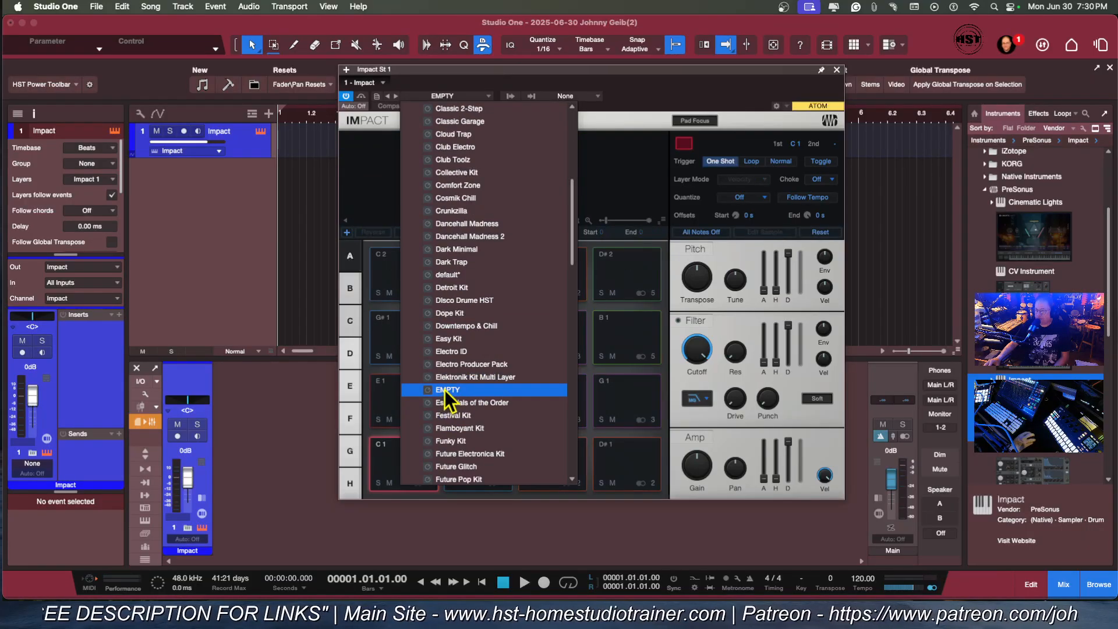
click(617, 76)
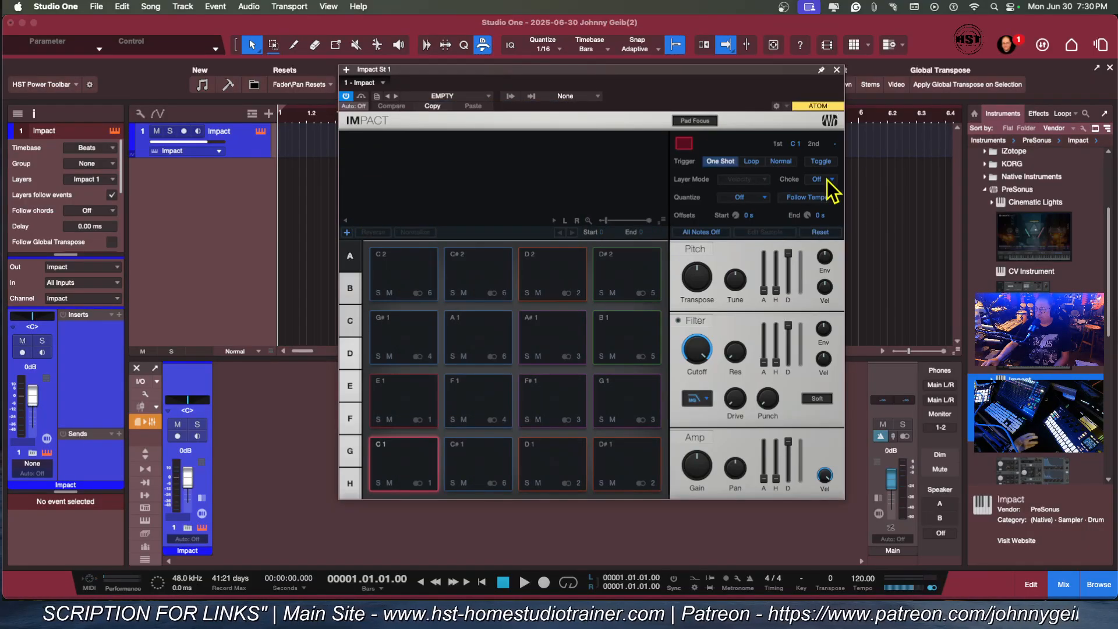
Lay out the Impact window beside a widened file browser showing Quick Samples, and record-arm the Impact track
drag(701, 74, 627, 112)
drag(966, 188, 834, 192)
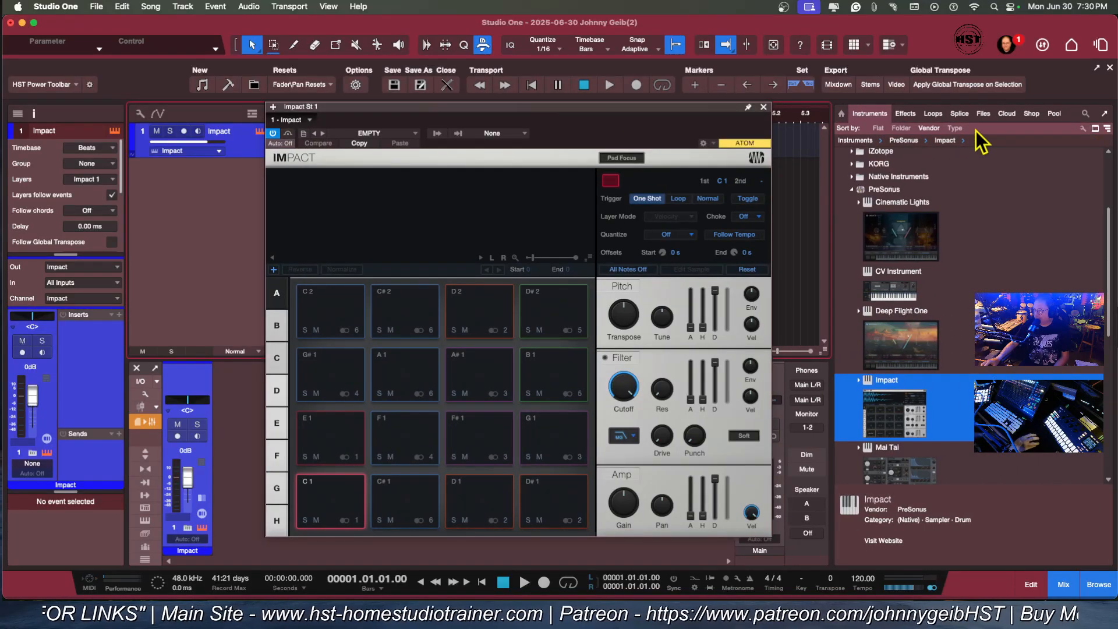
click(986, 114)
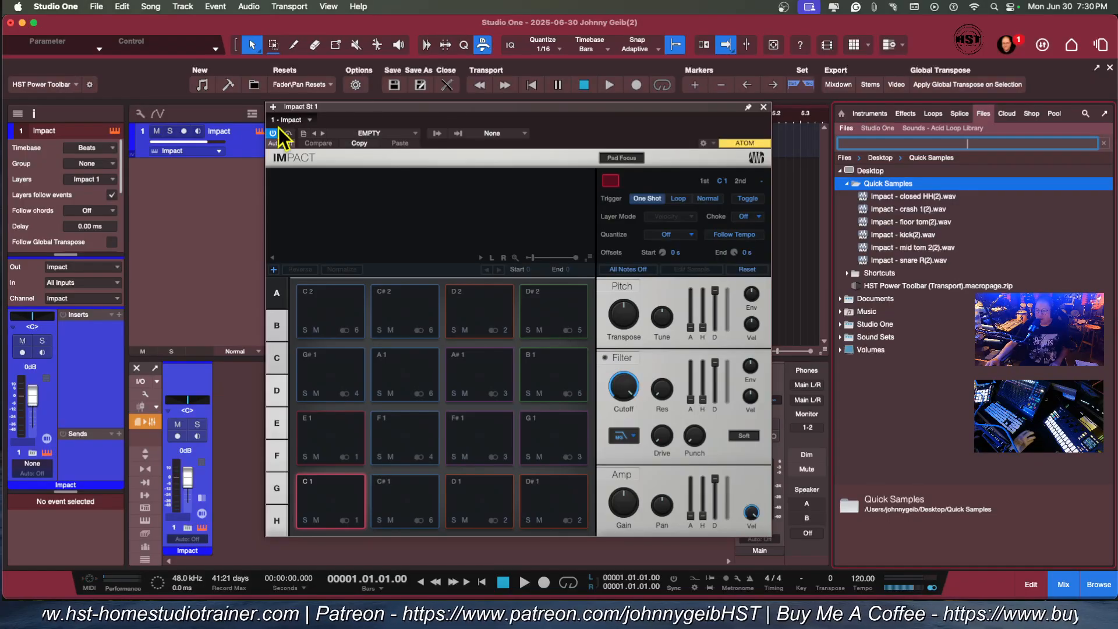
click(183, 132)
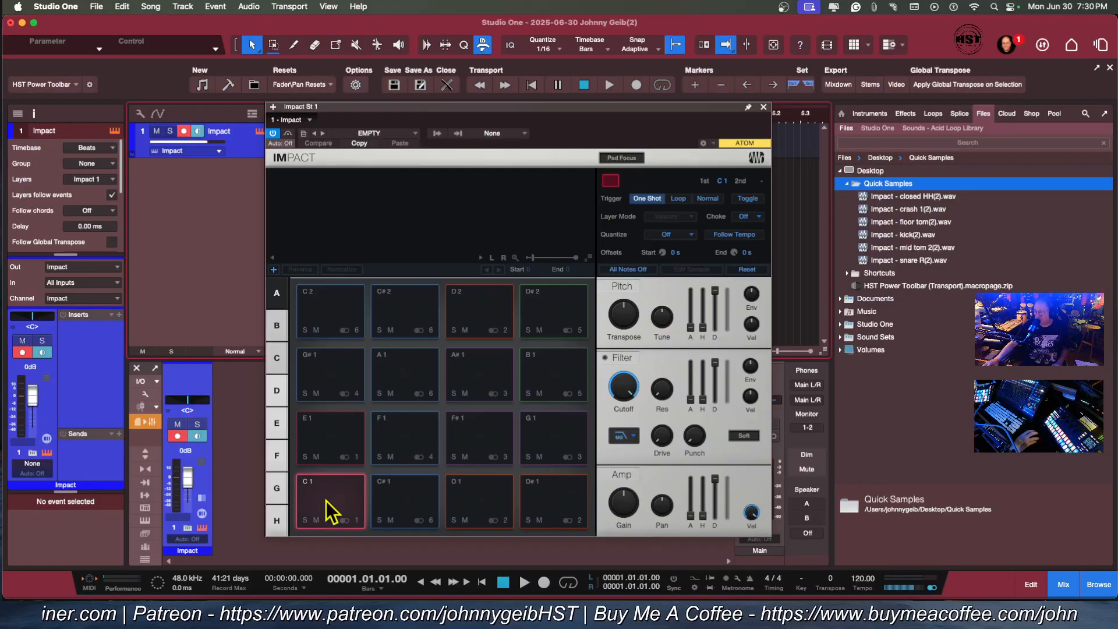
Load the kick sample onto pad C 1, the snare R onto D 1 and the closed HH onto F# 1
drag(881, 236, 349, 494)
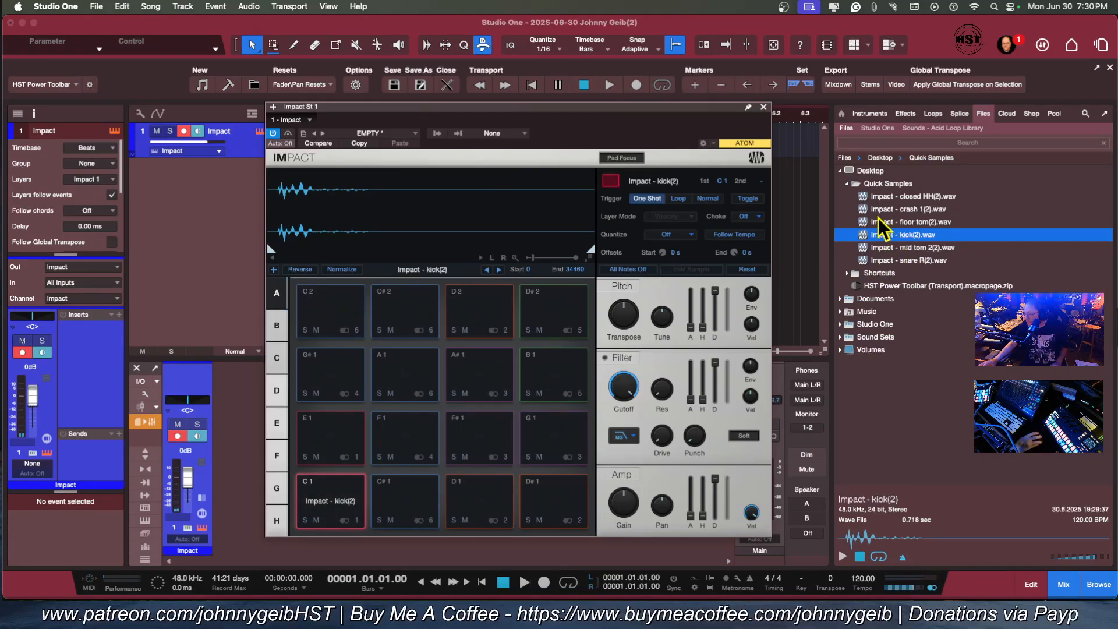
drag(884, 260, 474, 510)
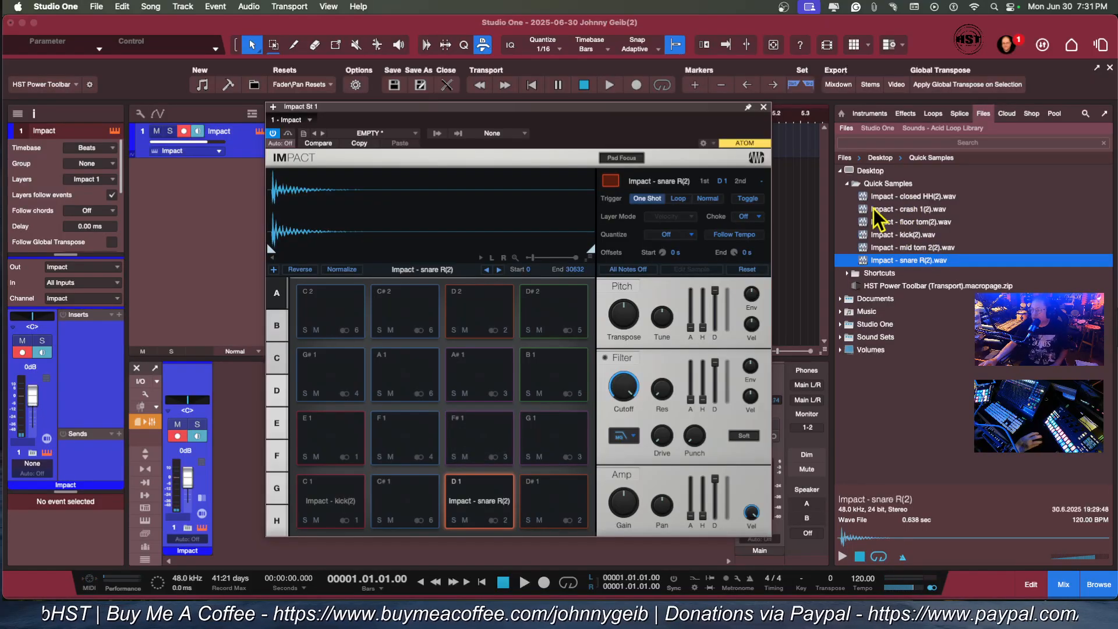
drag(874, 198, 470, 446)
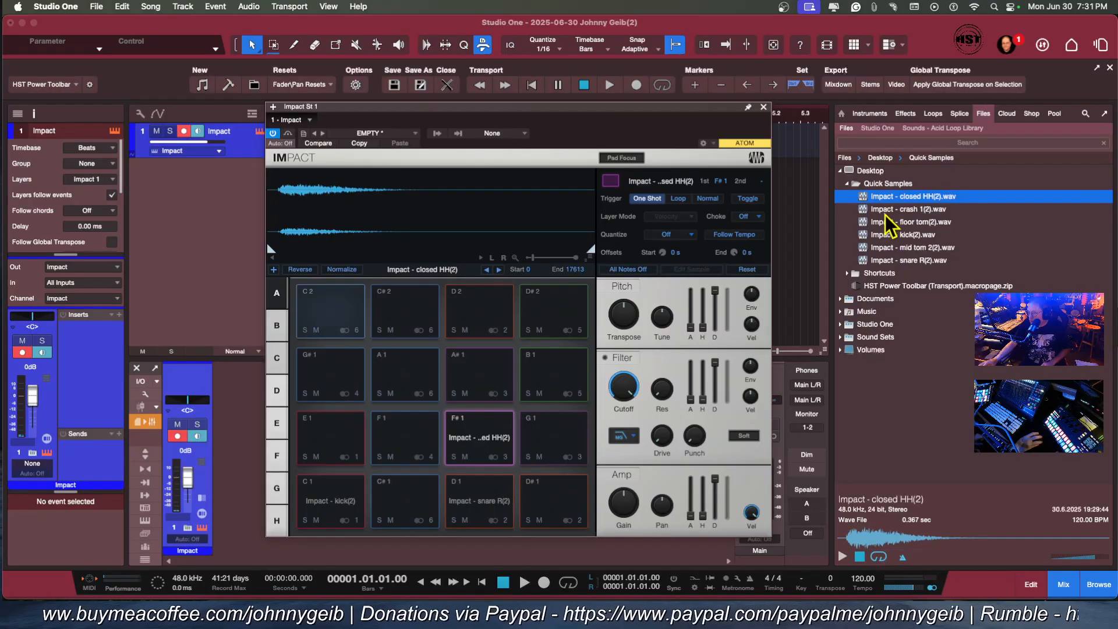
Load the mid tom 2 sample onto pads C 2 and B 1
click(880, 248)
drag(880, 250, 325, 318)
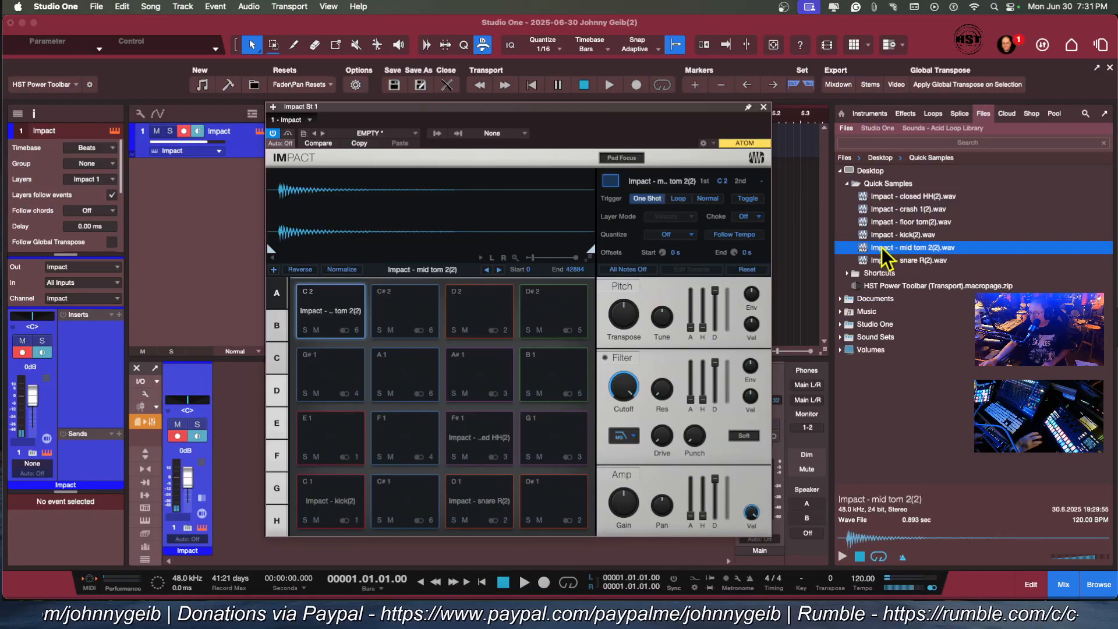
drag(880, 252, 547, 386)
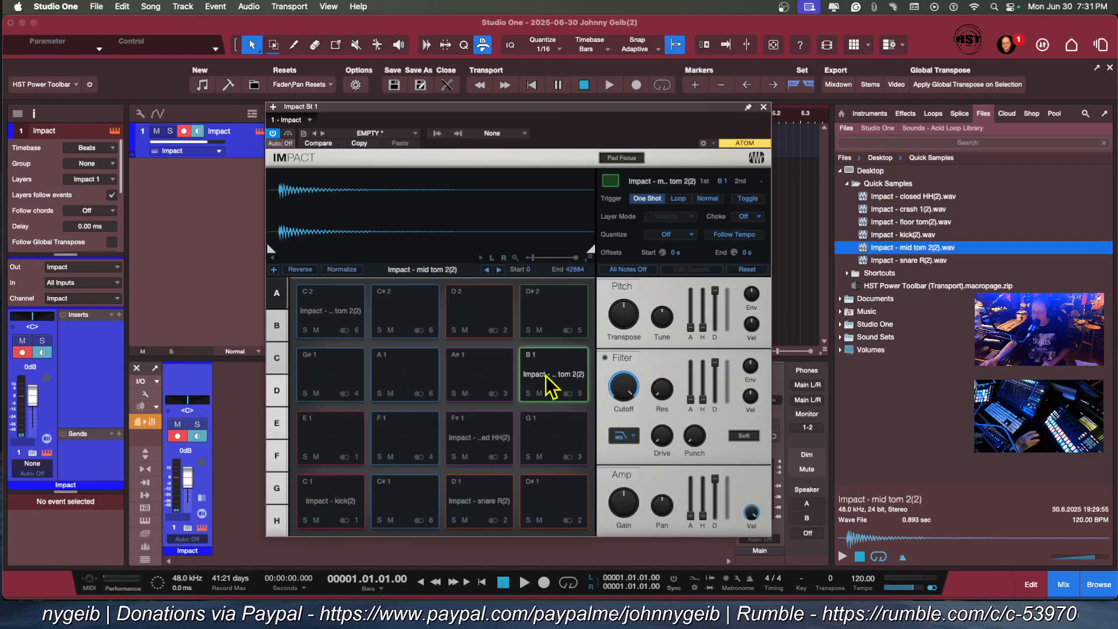
click(542, 386)
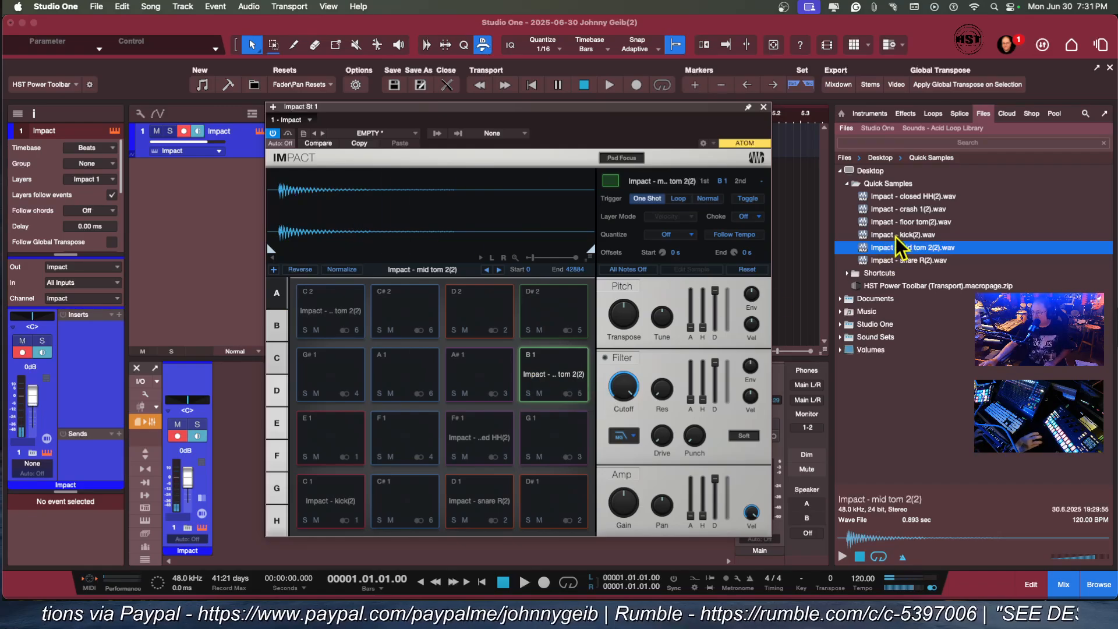
Load the floor tom sample onto pads A 1 and G 1, and the crash 1 sample onto C# 2
drag(891, 222, 402, 382)
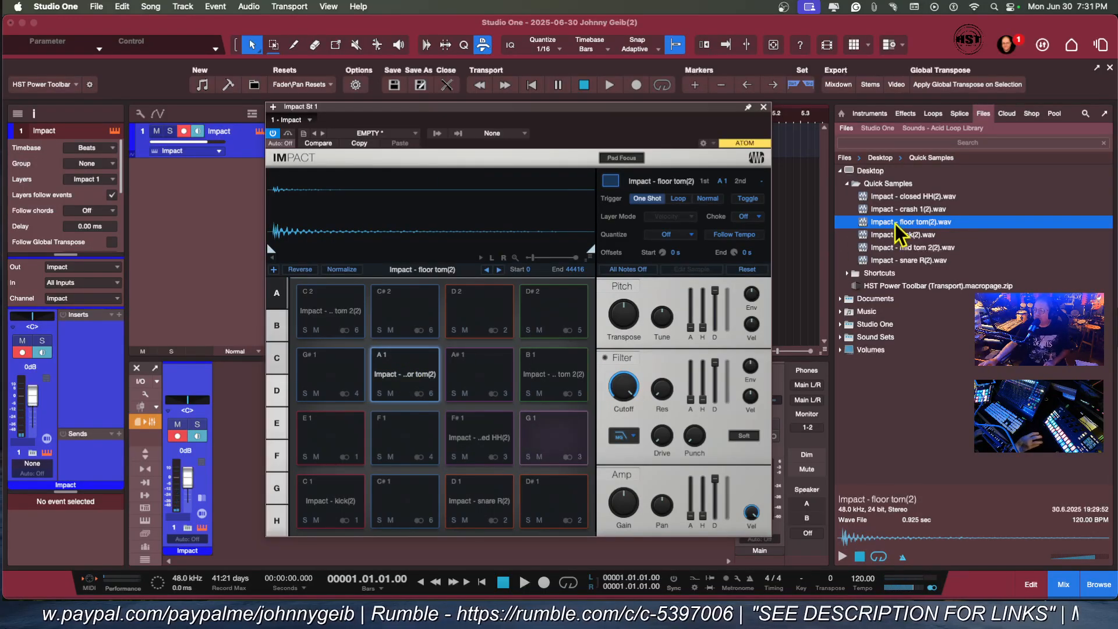
drag(891, 222, 544, 452)
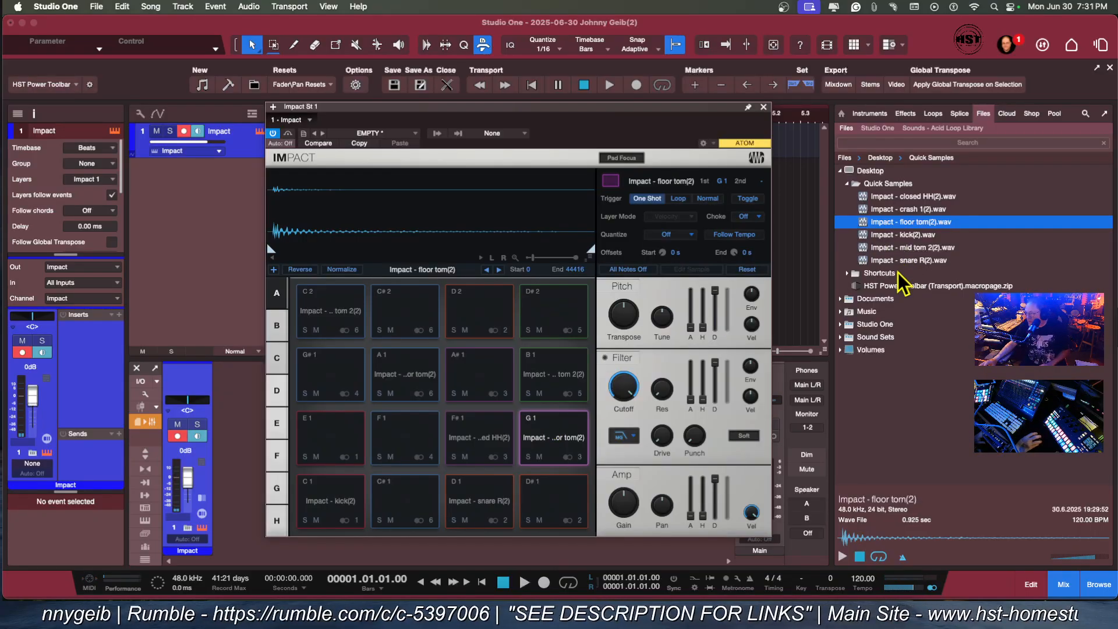
drag(883, 209, 385, 312)
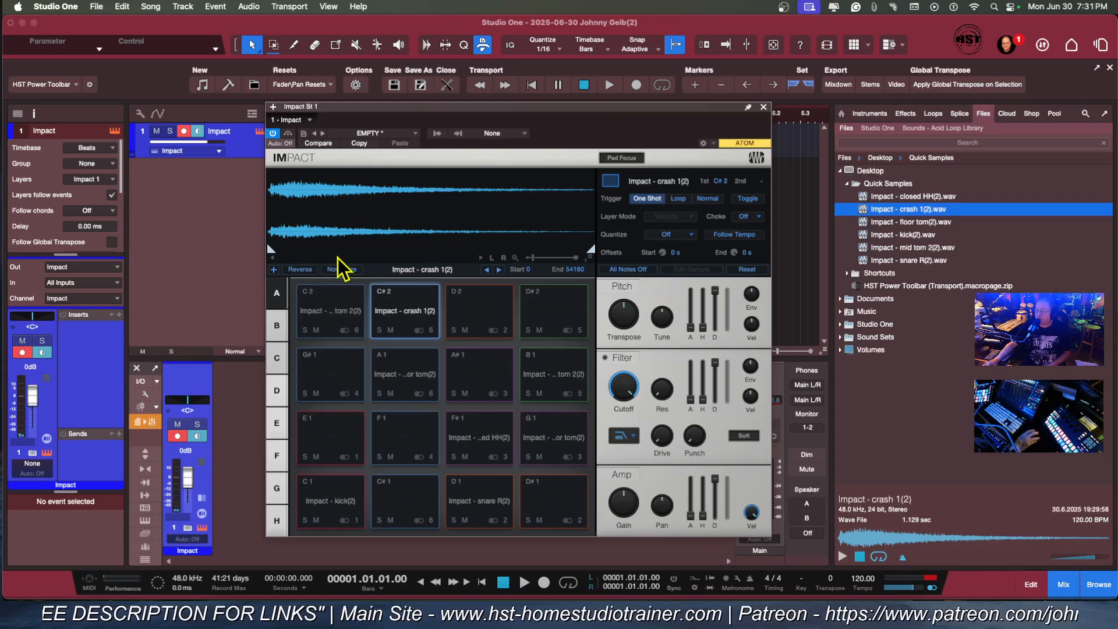
Trim the crash 1 sample's start to 251 on pad C# 2 and audition the pad
drag(533, 258, 537, 259)
mouse_move(407, 261)
mouse_down()
mouse_move(268, 263)
mouse_move(284, 259)
mouse_up()
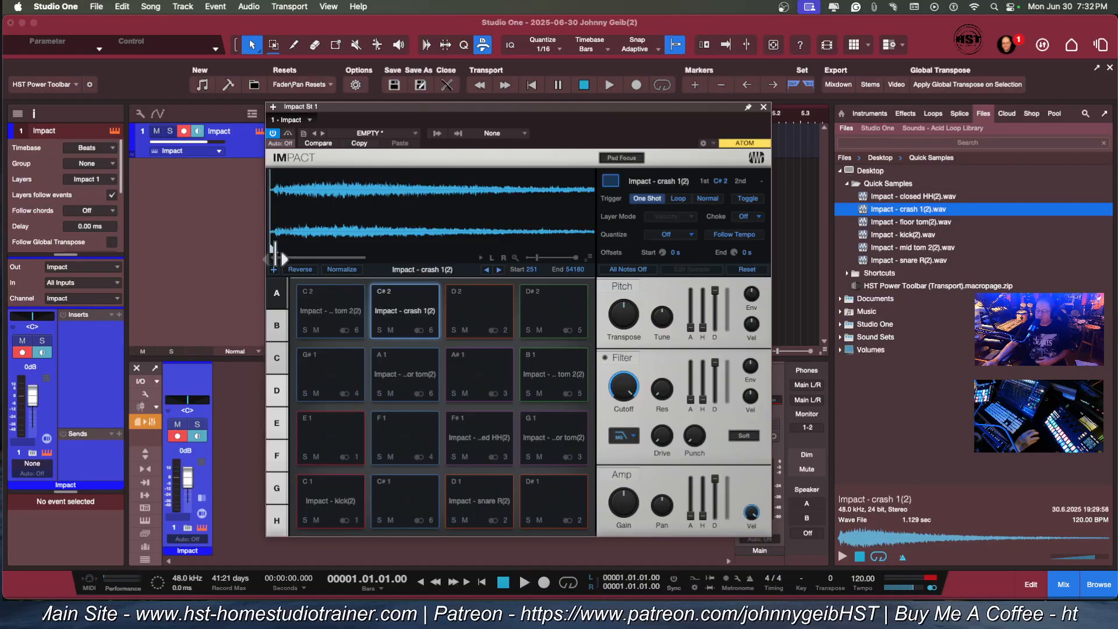
click(379, 301)
click(379, 301)
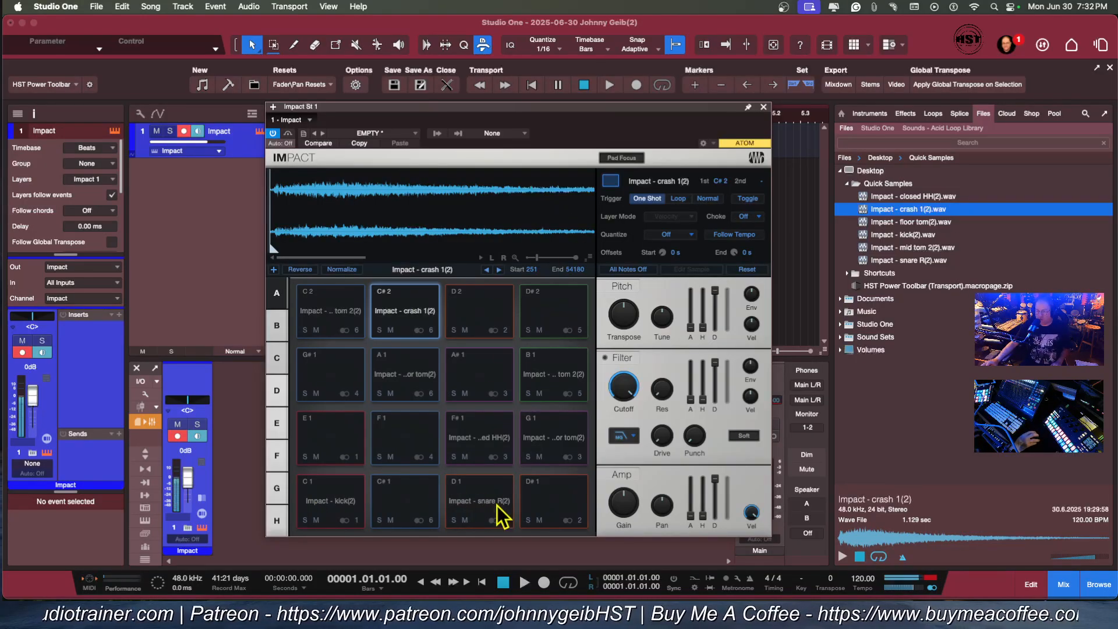
Trim the silence before the snare R hit on pad D 1 by setting the sample start to 416
click(478, 523)
click(471, 483)
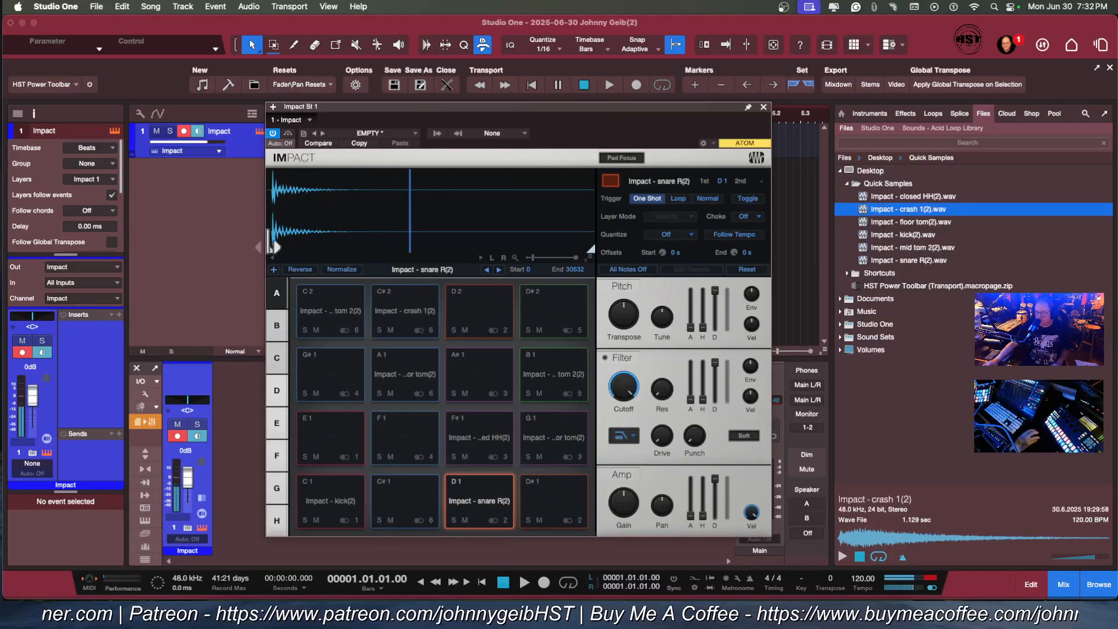
click(540, 258)
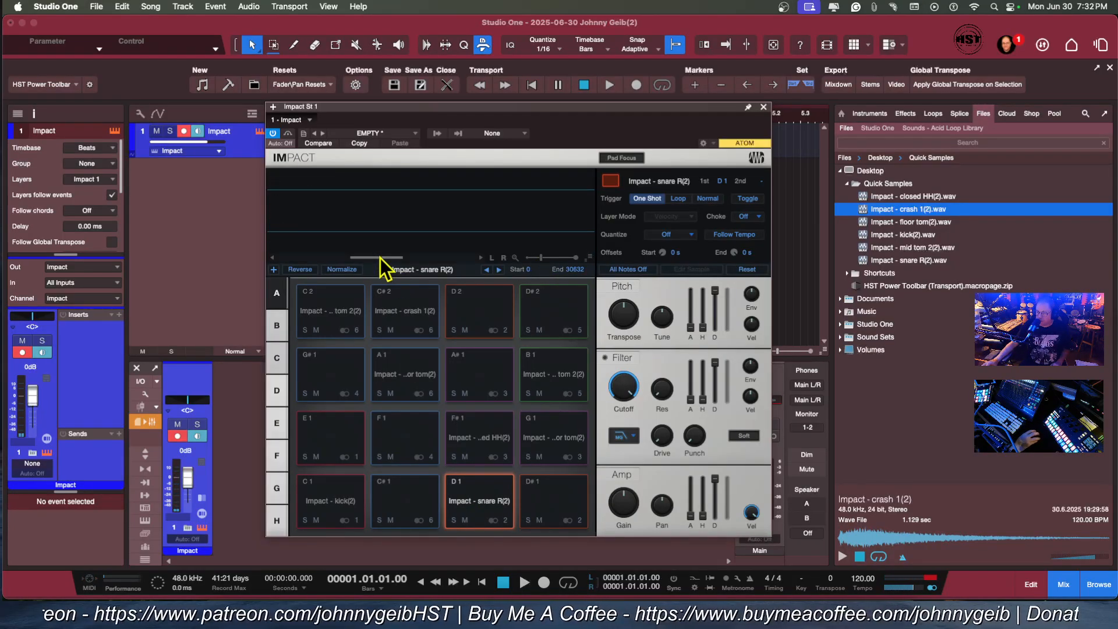
drag(382, 258, 275, 259)
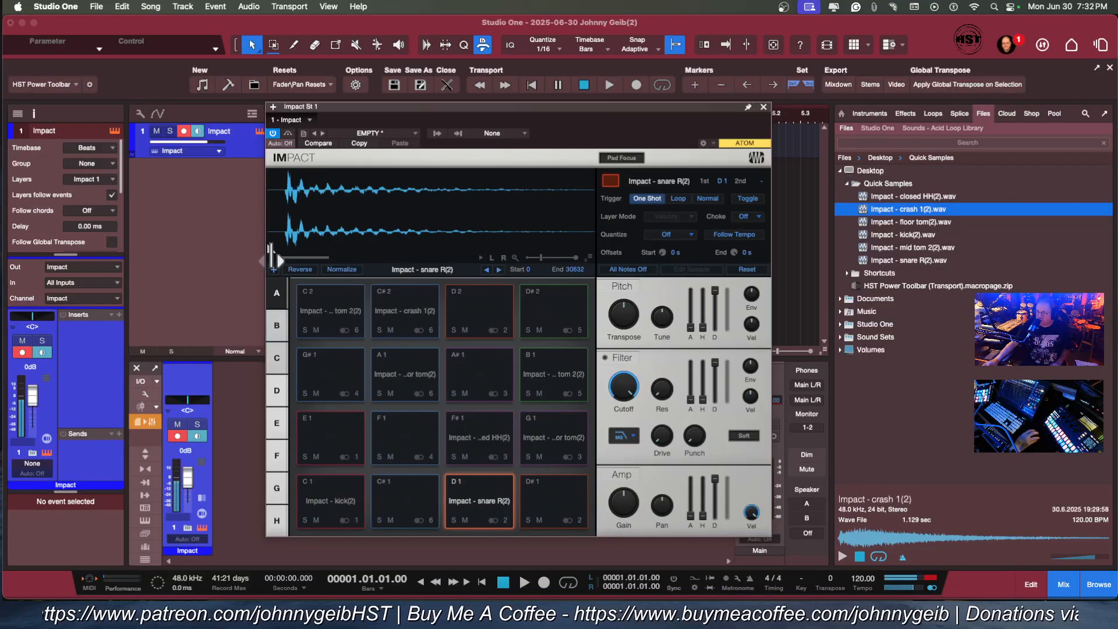
drag(272, 256, 287, 256)
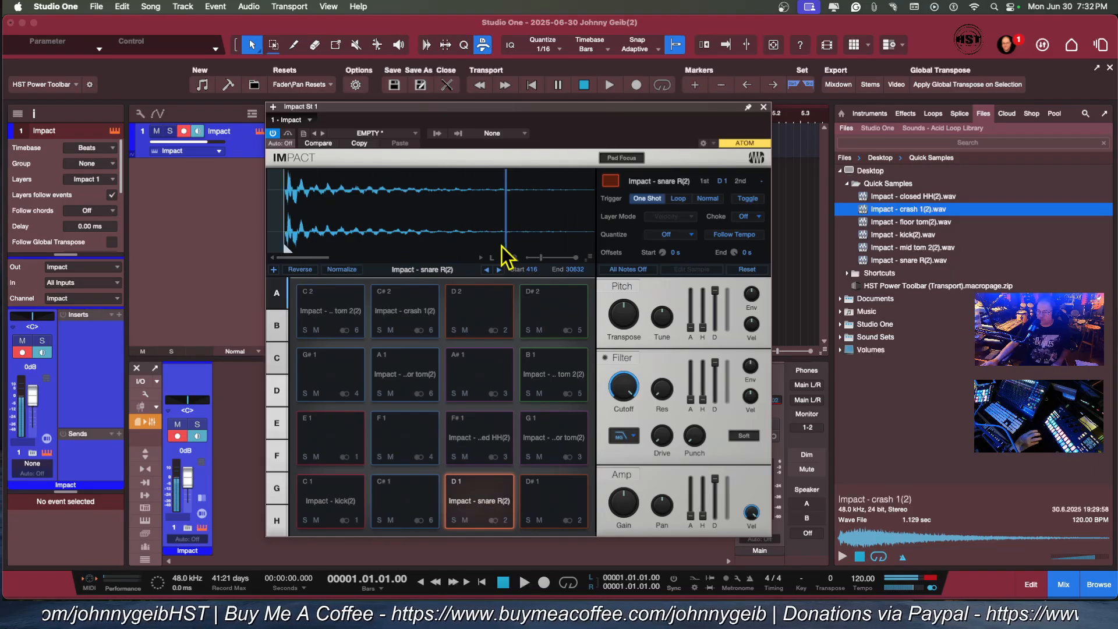
Trim the silence before the kick hit on pad C 1 by setting the sample start to 1099, and close Impact
click(332, 511)
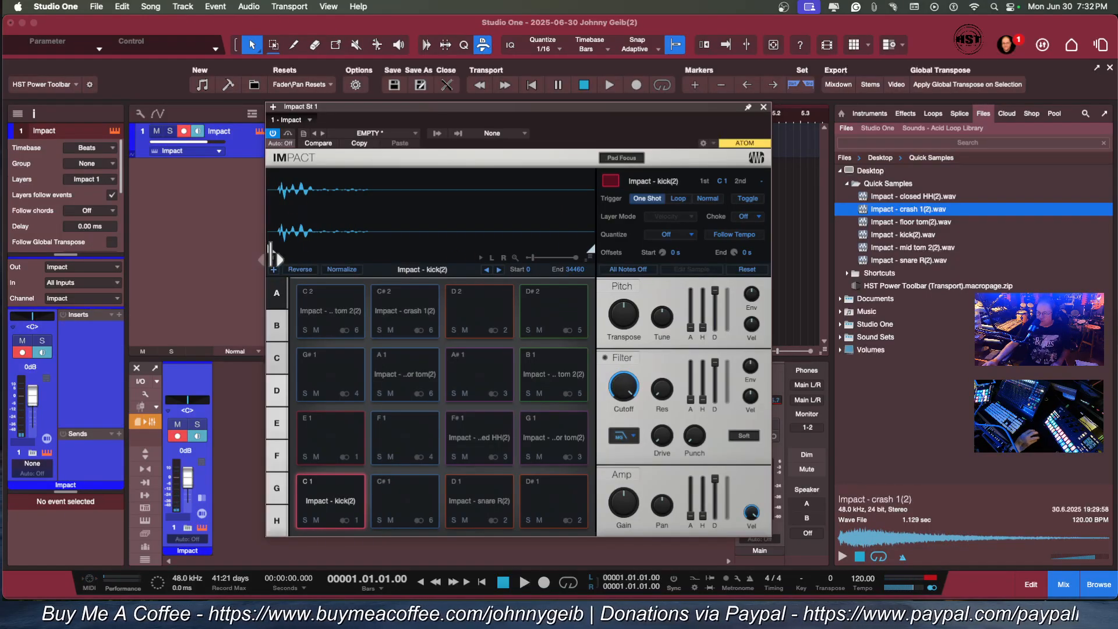
drag(273, 256, 282, 256)
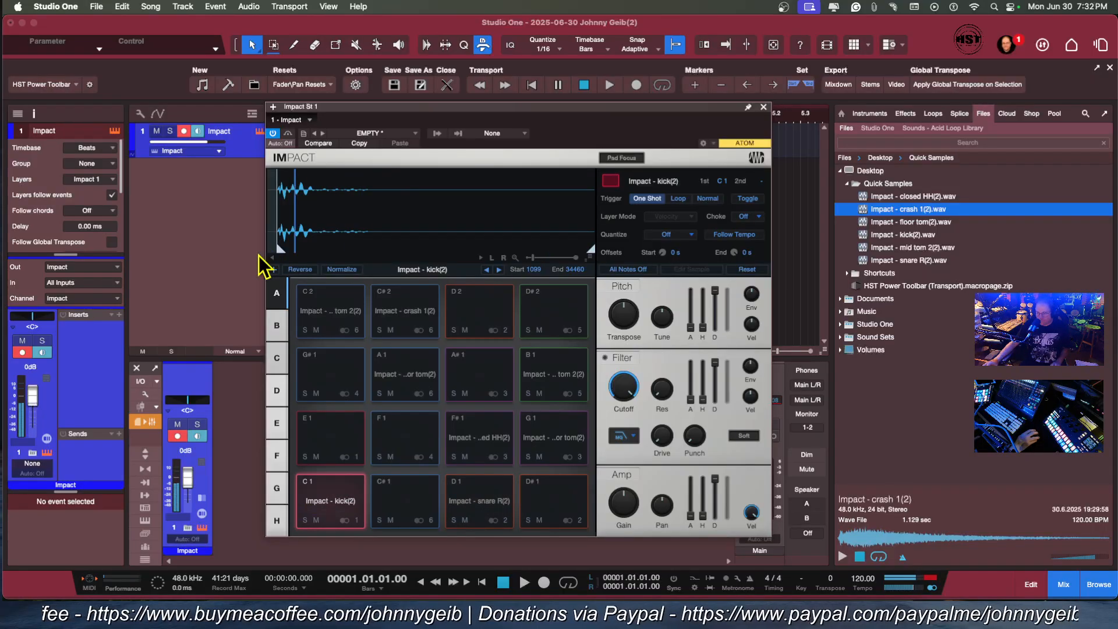
click(763, 107)
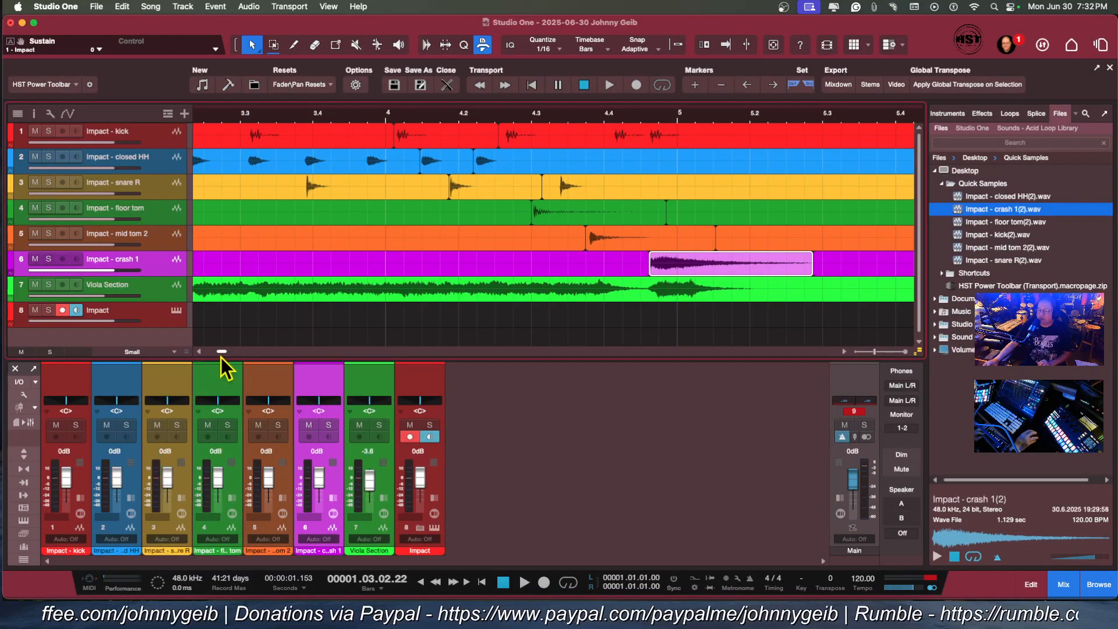
In the original song, split the Viola Section recording around its first sustained passage and export that piece to the Quick Samples folder
drag(221, 352, 213, 352)
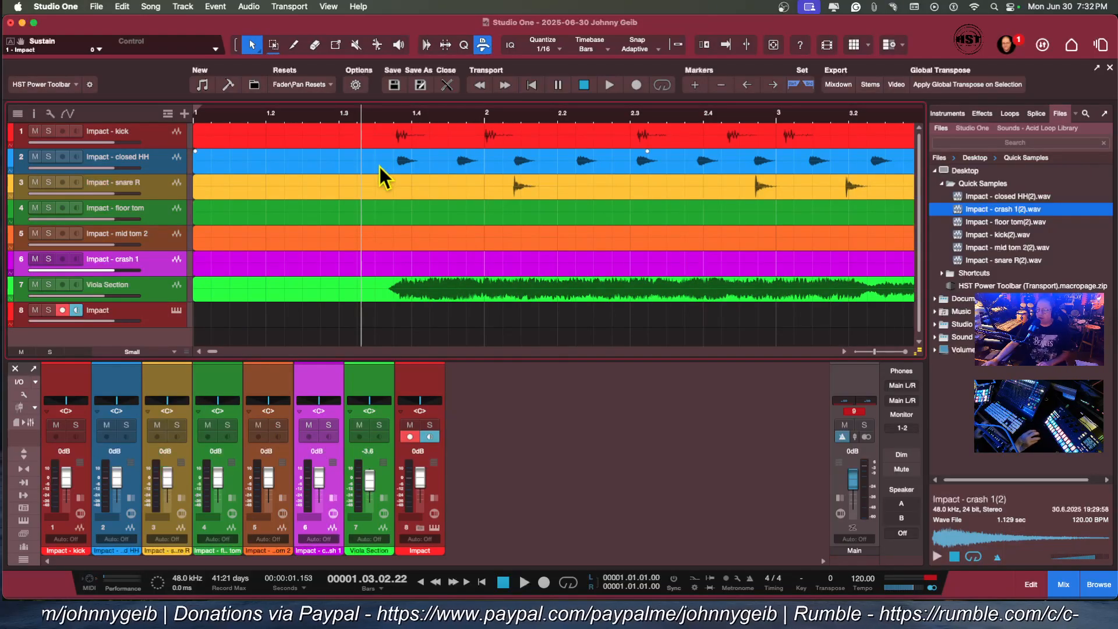
key(space)
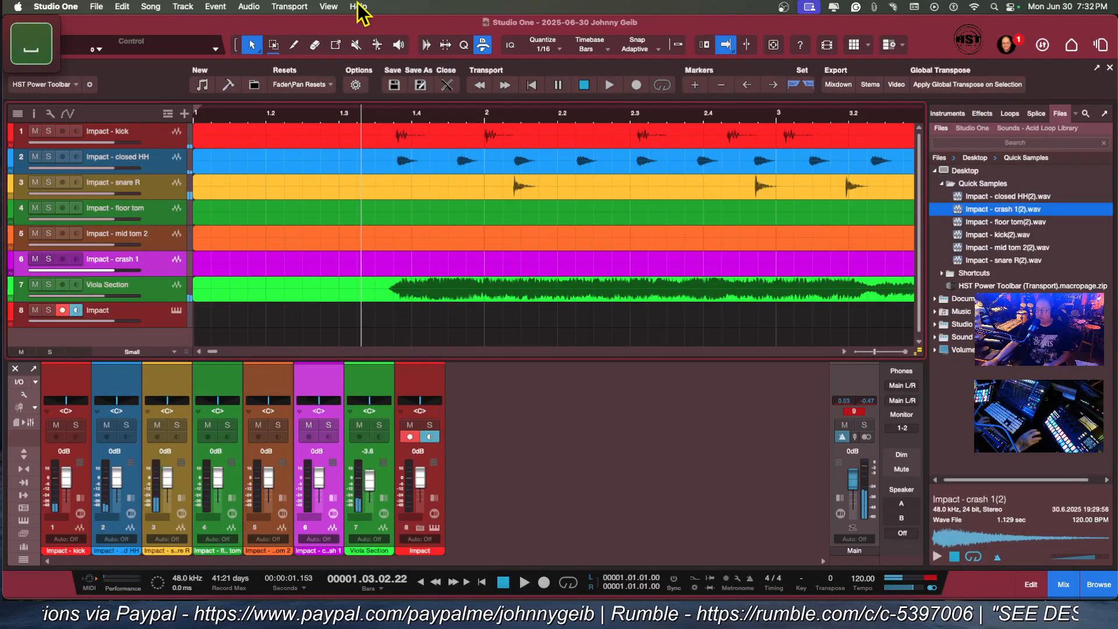
click(294, 45)
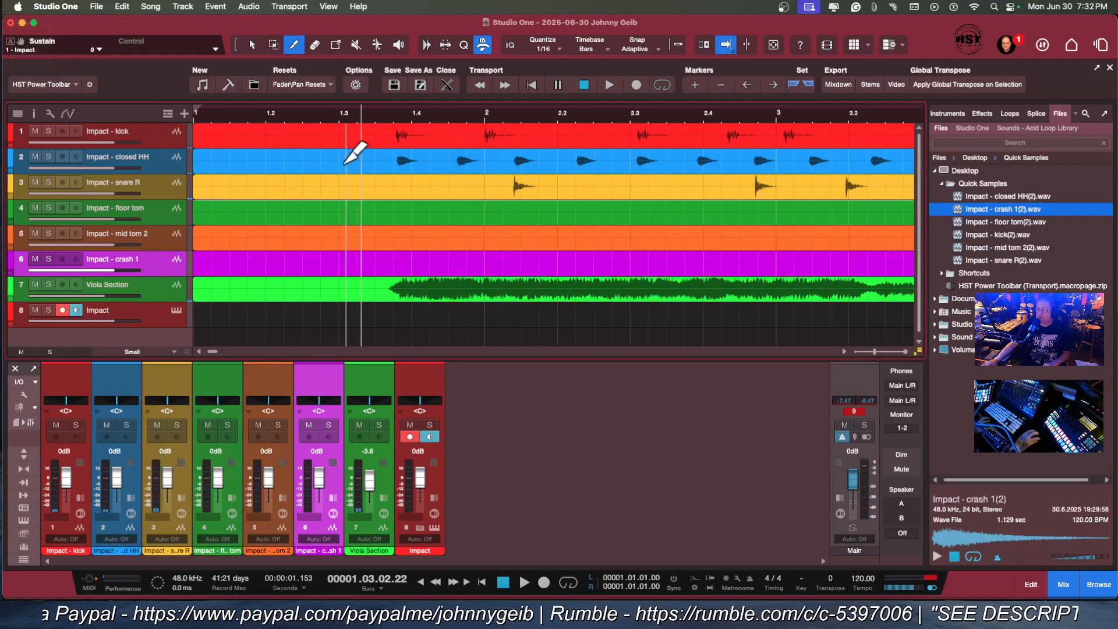
click(878, 298)
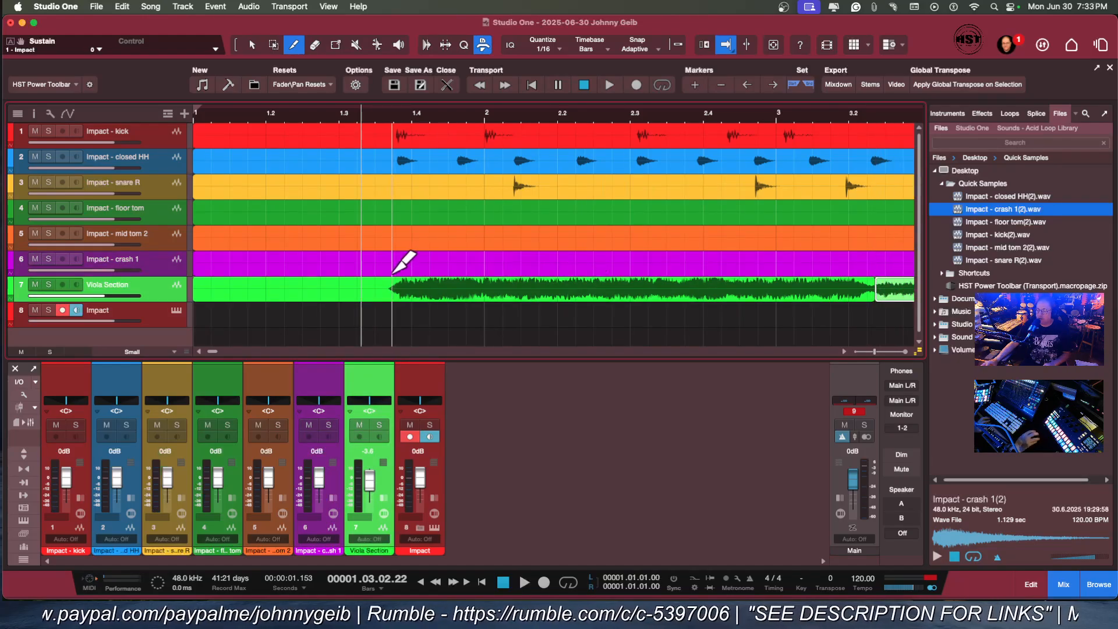
click(387, 292)
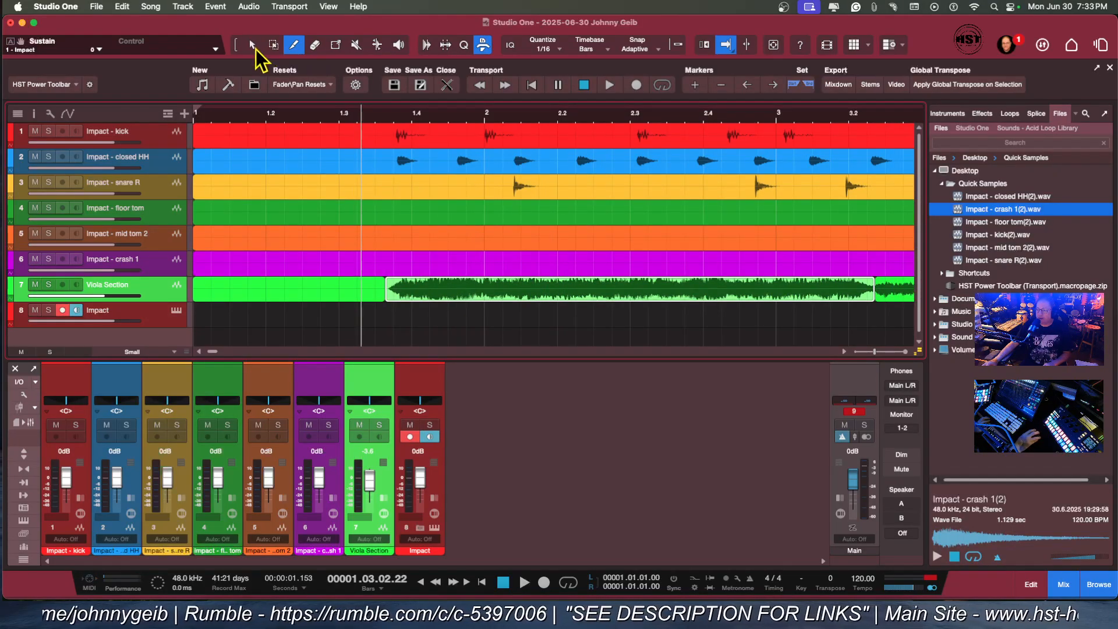
drag(610, 289, 985, 217)
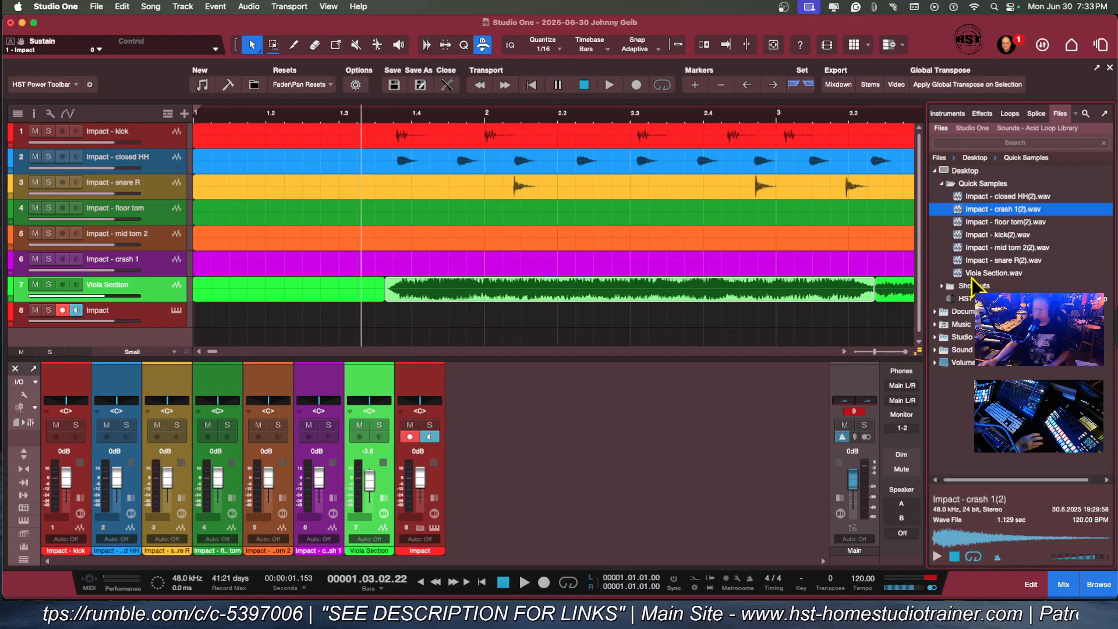
Return to the new song and add a SampleOne instrument track armed for recording and monitoring
click(1107, 46)
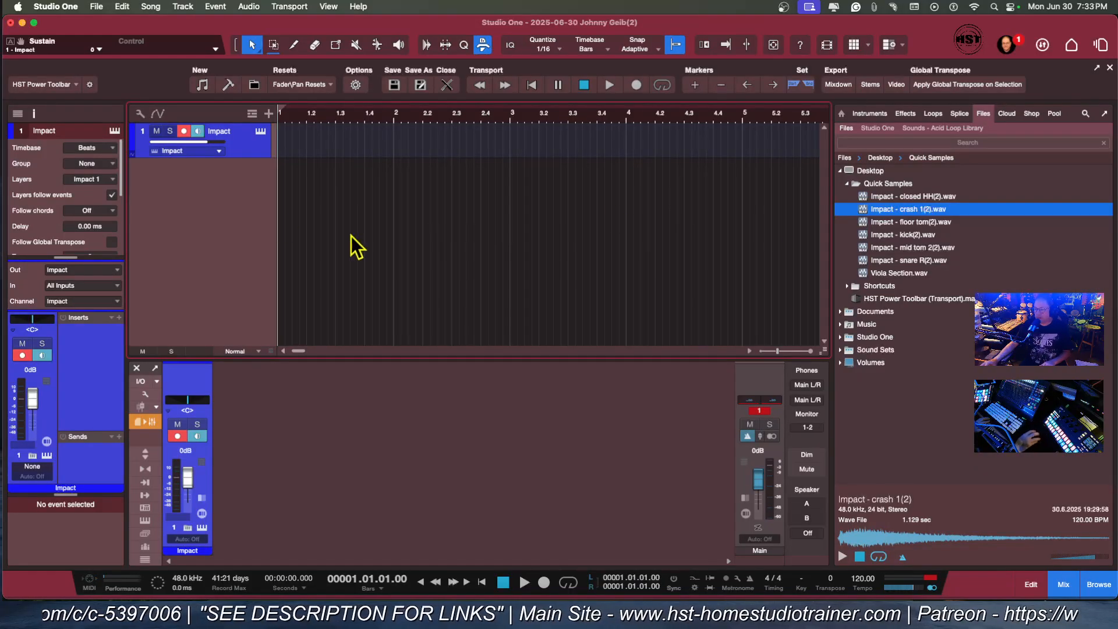
click(869, 113)
scroll(966, 399, down, 5)
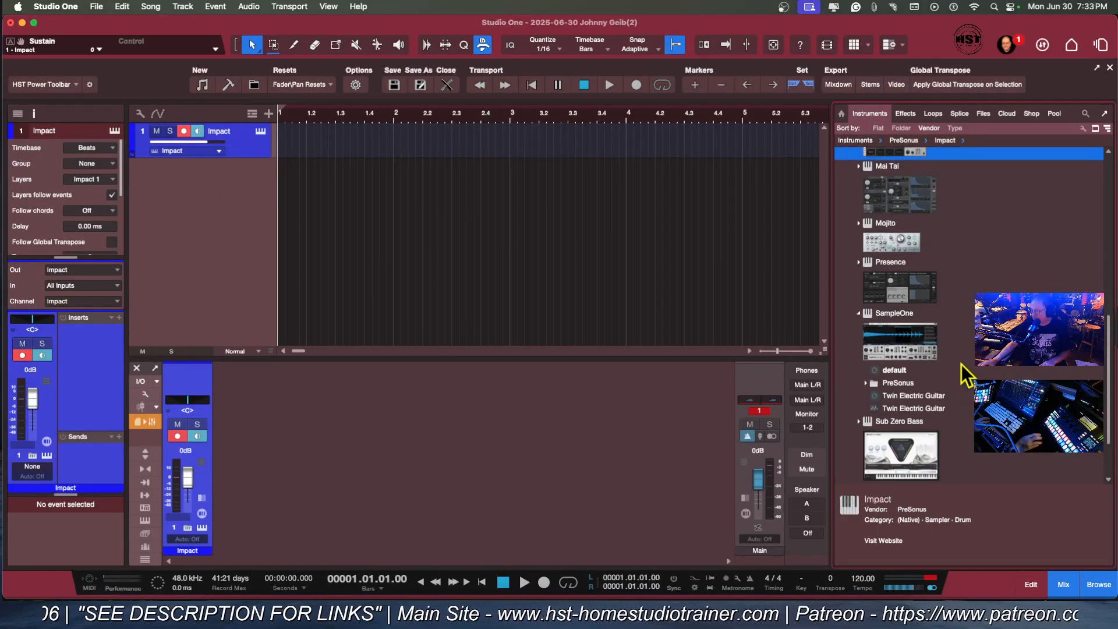
drag(903, 343, 442, 251)
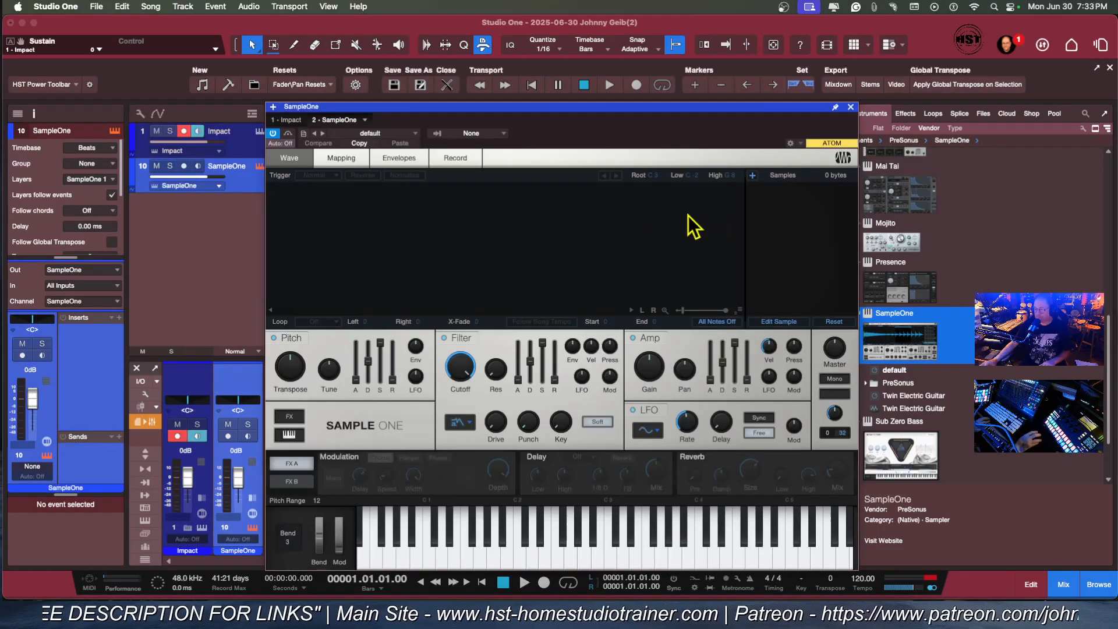
drag(620, 113, 637, 80)
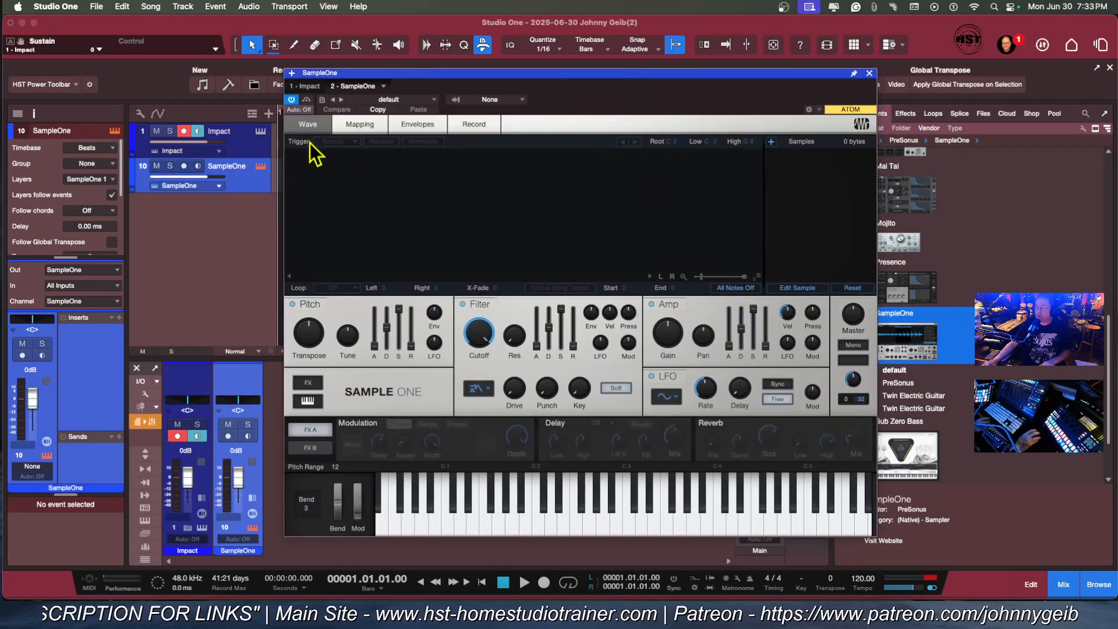
click(190, 162)
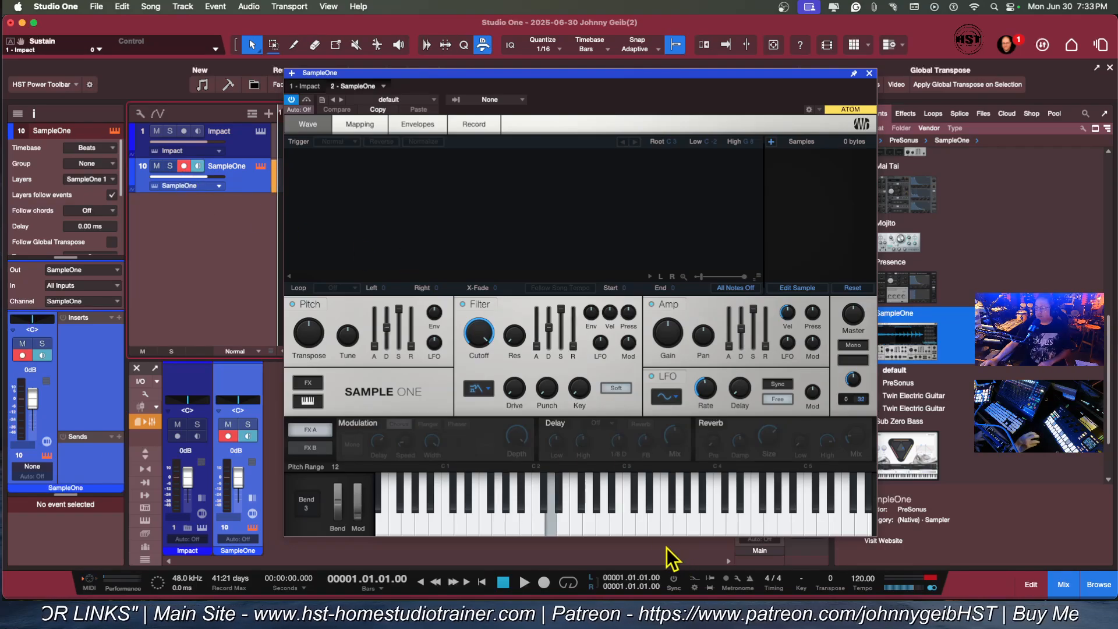
Load Viola Section.wav from the Quick Samples folder into SampleOne
drag(621, 76, 528, 69)
click(983, 114)
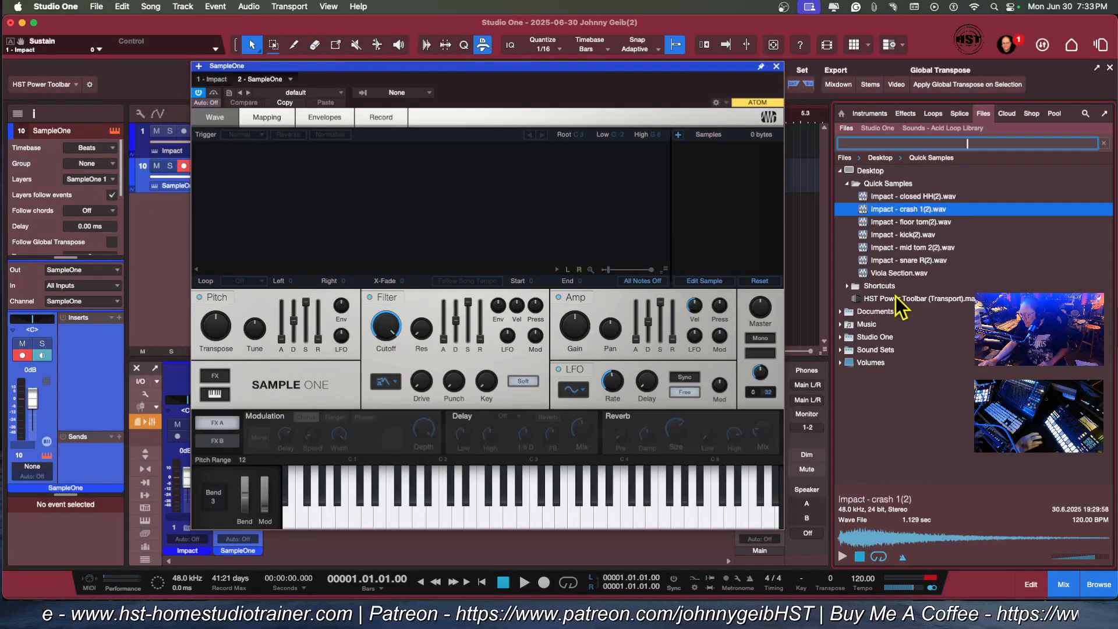
click(865, 274)
drag(865, 281, 407, 216)
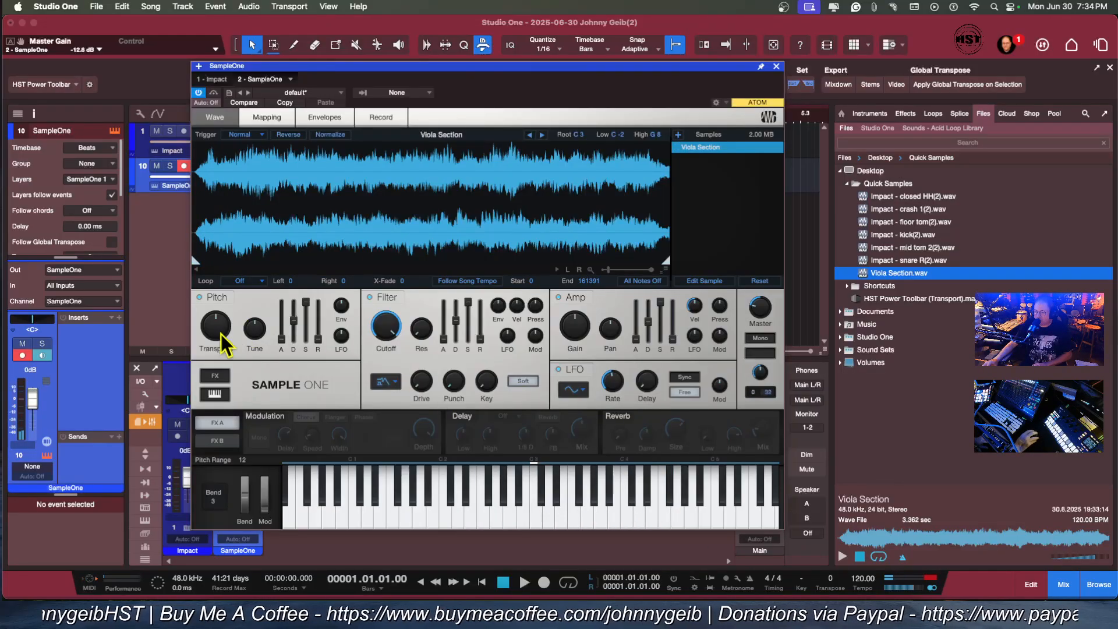
Transpose the viola sample up by 12, raise the filter envelope's release and set the amp release to 517 ms
drag(227, 342, 219, 332)
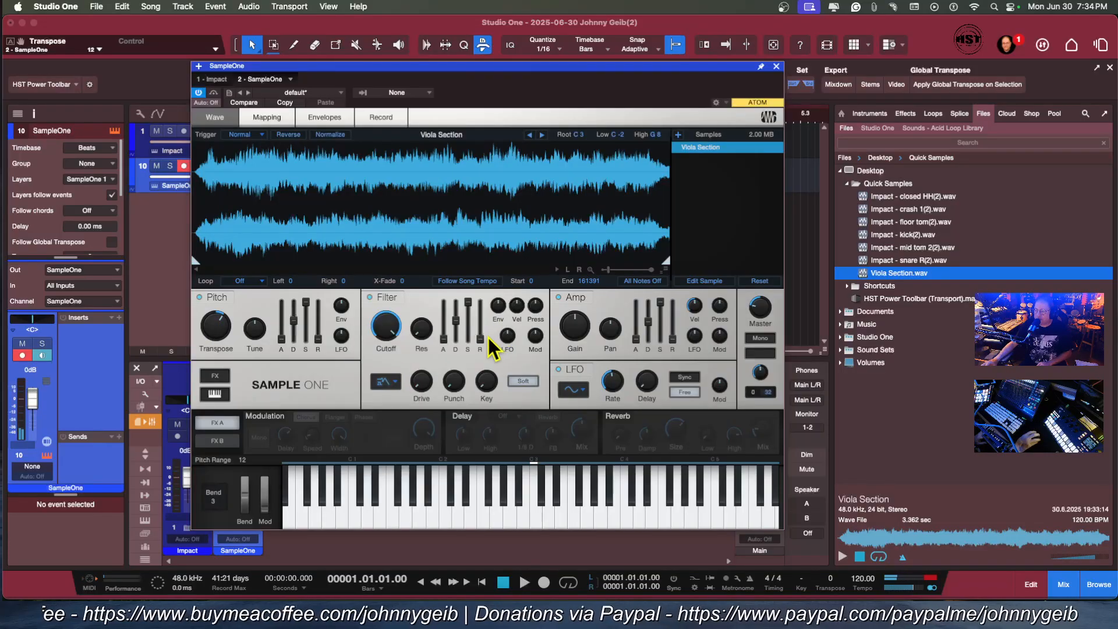
drag(482, 341, 480, 302)
mouse_move(673, 339)
mouse_down()
mouse_move(674, 317)
mouse_move(676, 329)
mouse_up()
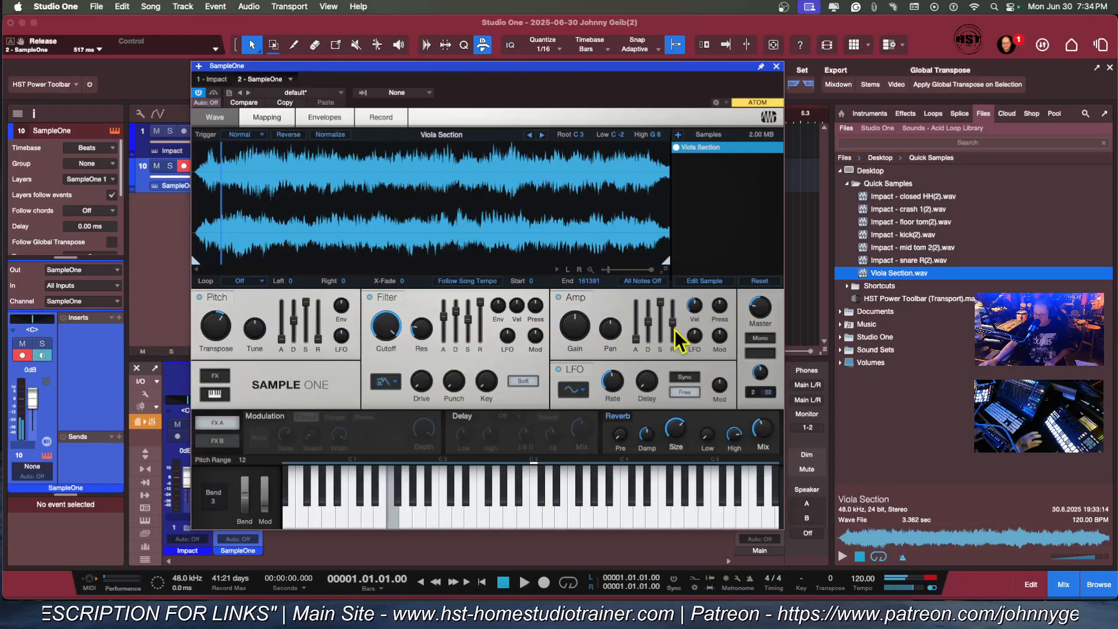
Adjust the viola's reverb mix with a tail of 5.83 s, and lengthen the amp release to 3.896 s
drag(760, 427, 758, 444)
drag(683, 432, 682, 414)
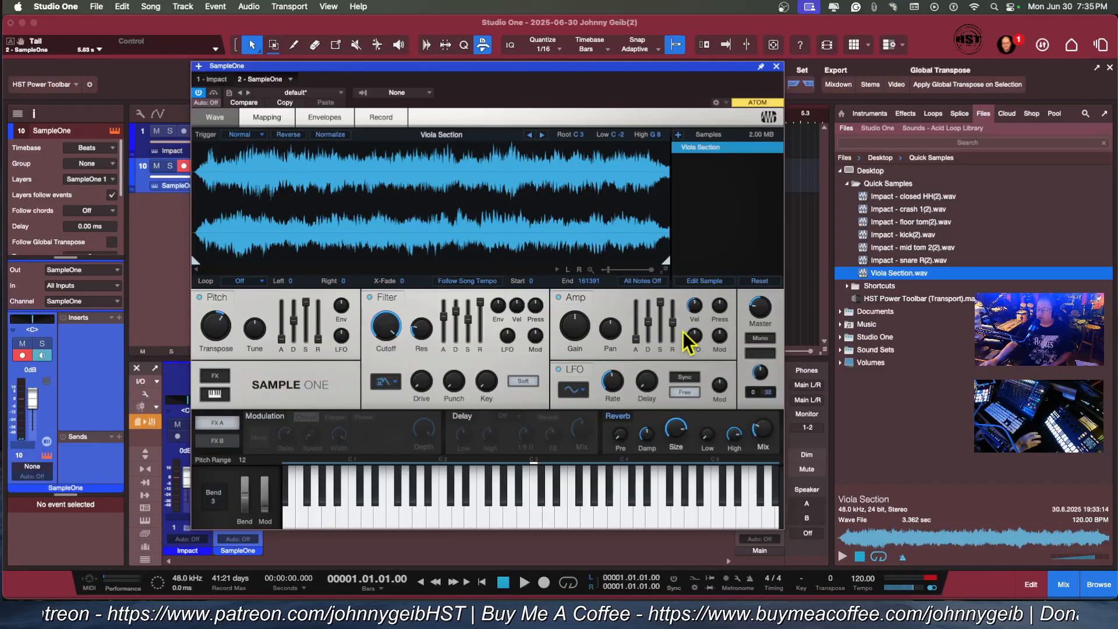
mouse_move(675, 324)
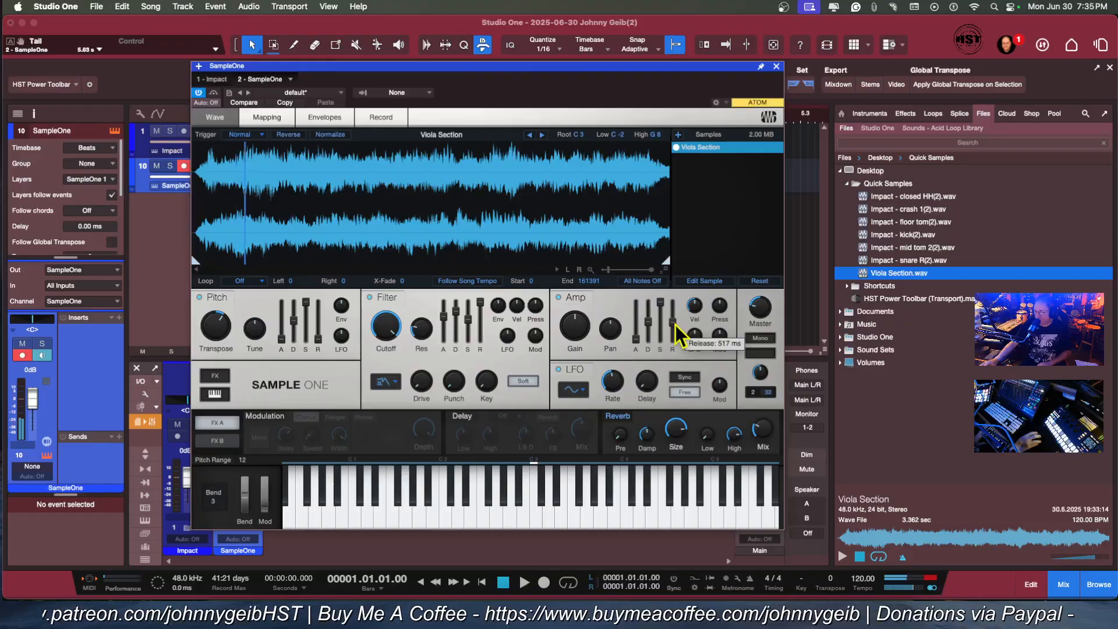
drag(677, 328, 683, 300)
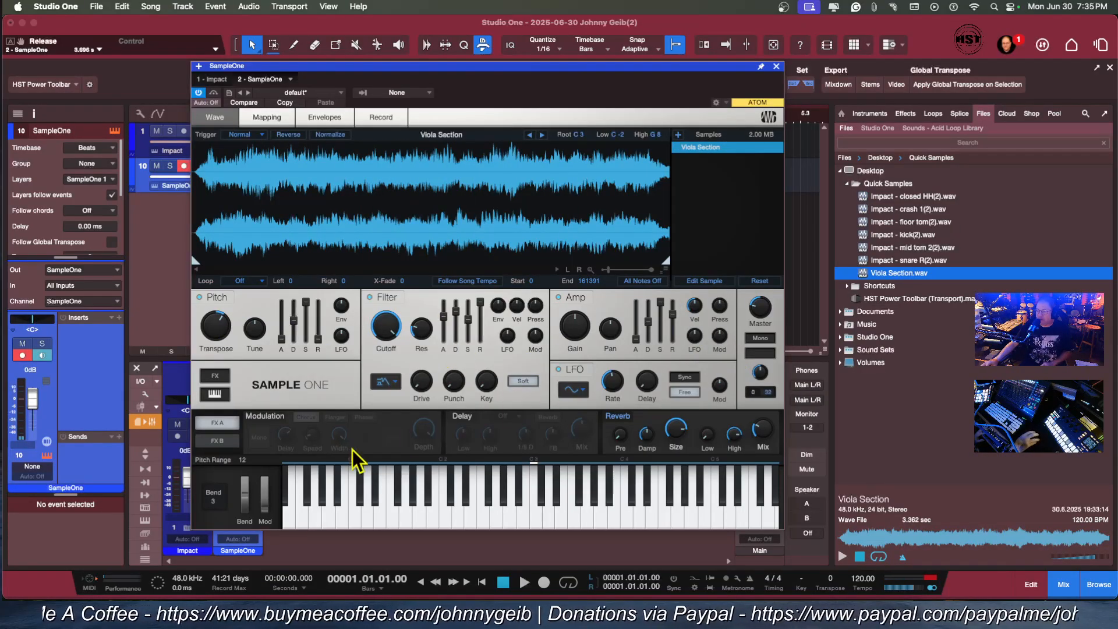
Switch the viola sound's effects from reverb to chorus modulation and delay, and close SampleOne
click(263, 417)
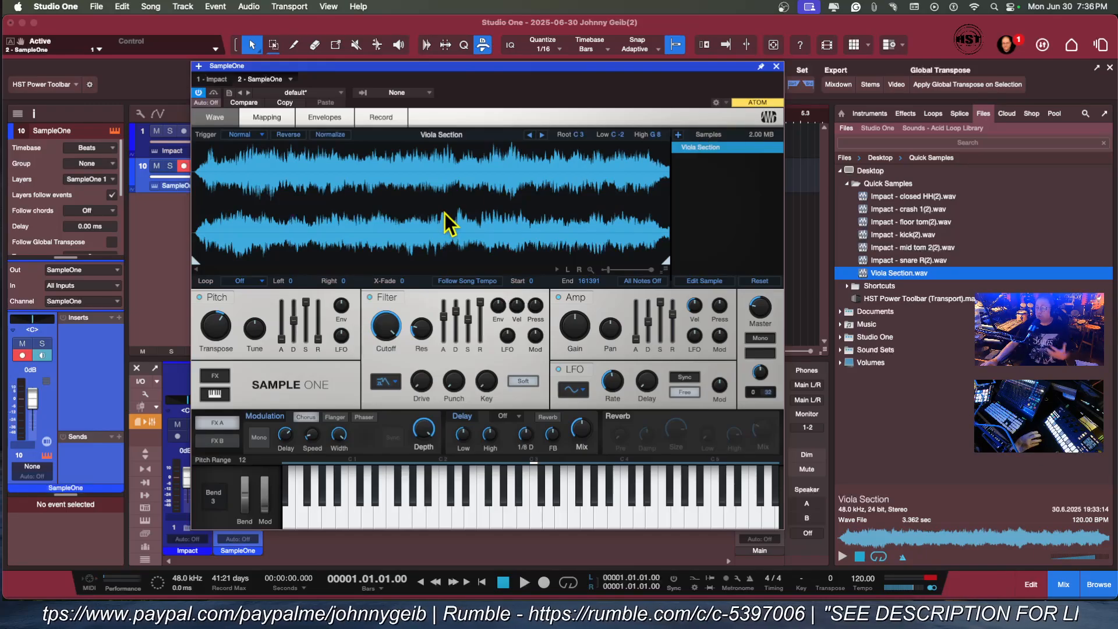
click(777, 66)
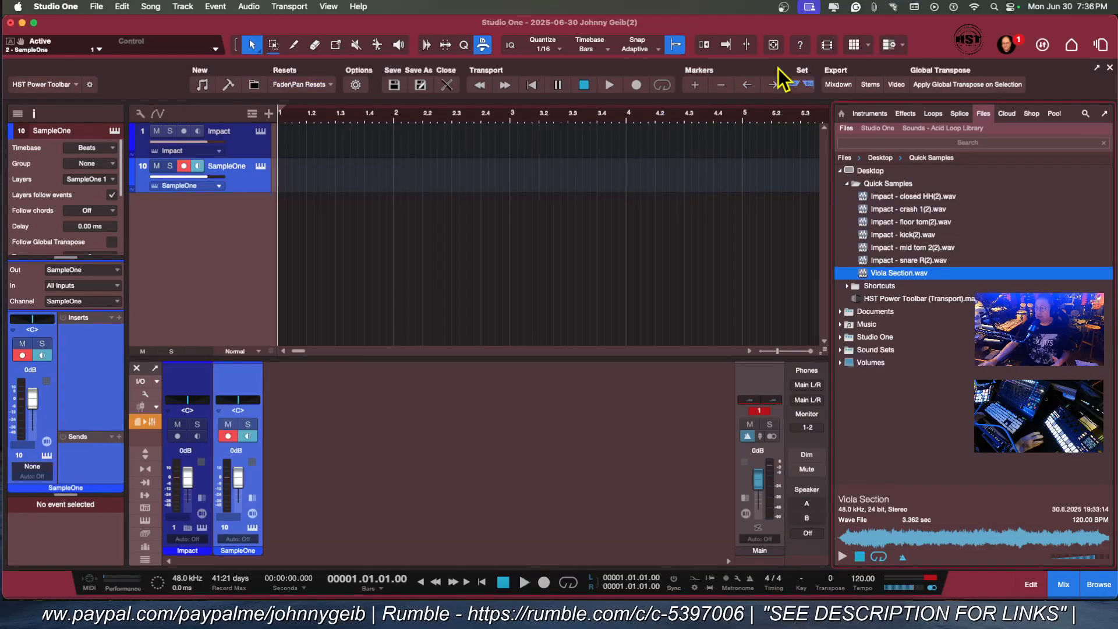